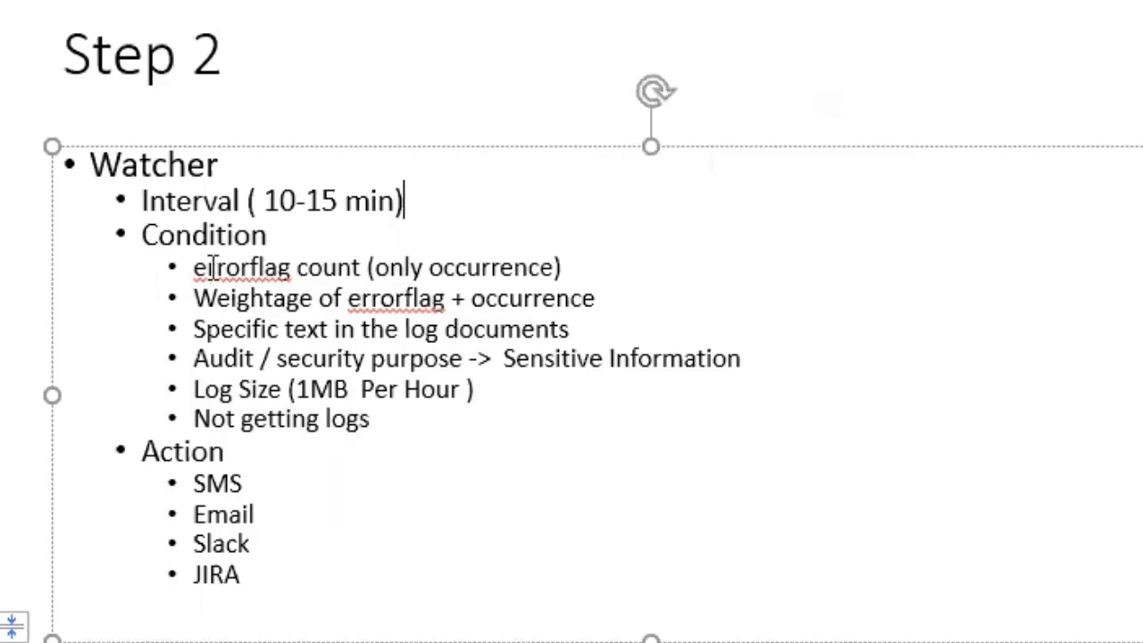
# Highlight the sub-items under Condition on the Step 2 slide, and switch to Kibana's Dev Tools console in the browser
pyautogui.moveTo(194, 266); pyautogui.dragTo(389, 418)
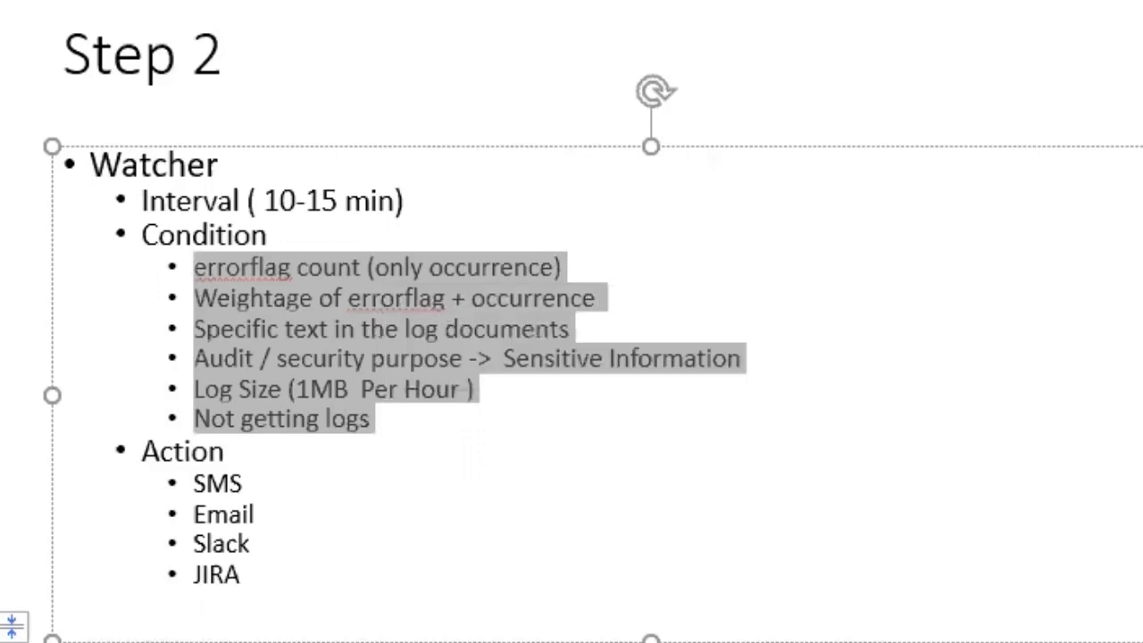
pyautogui.click(968, 3)
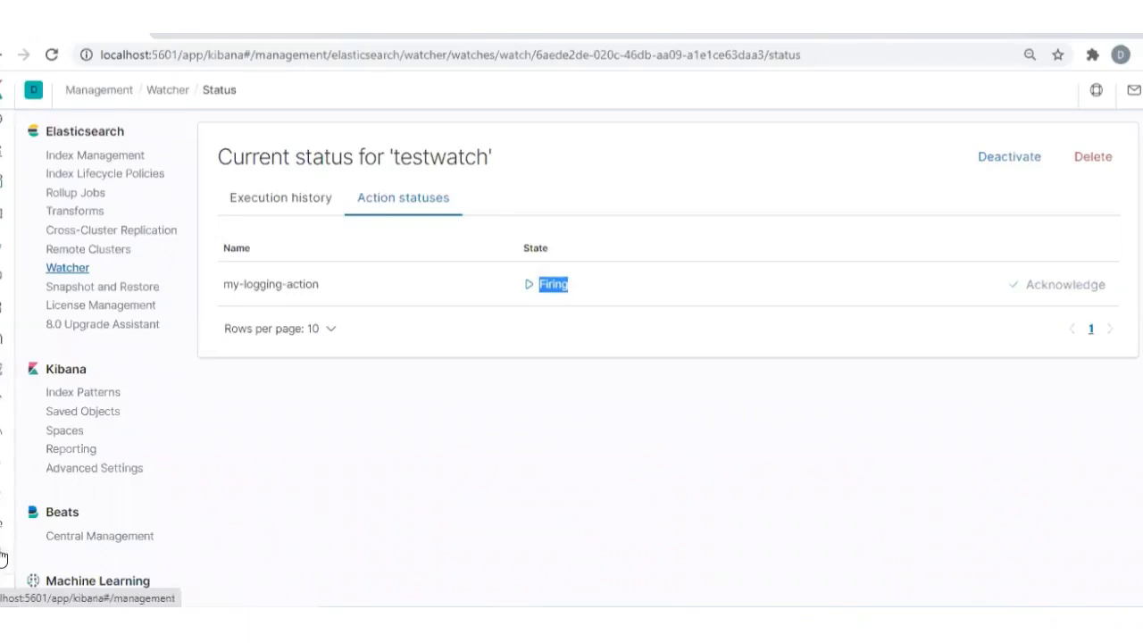
pyautogui.click(3, 507)
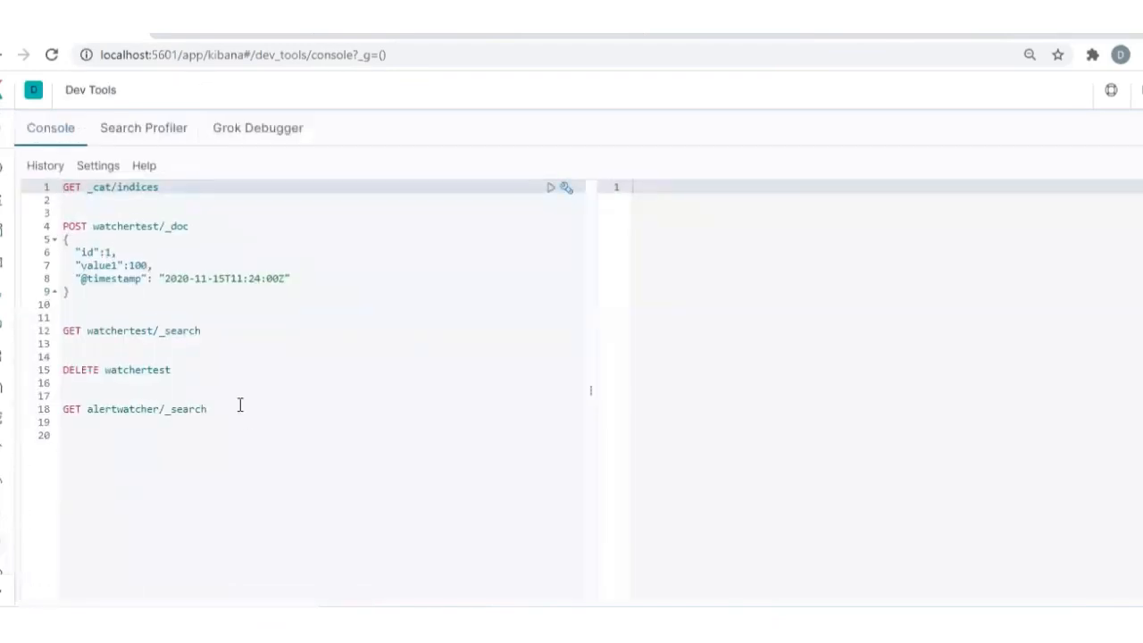
pyautogui.click(224, 410)
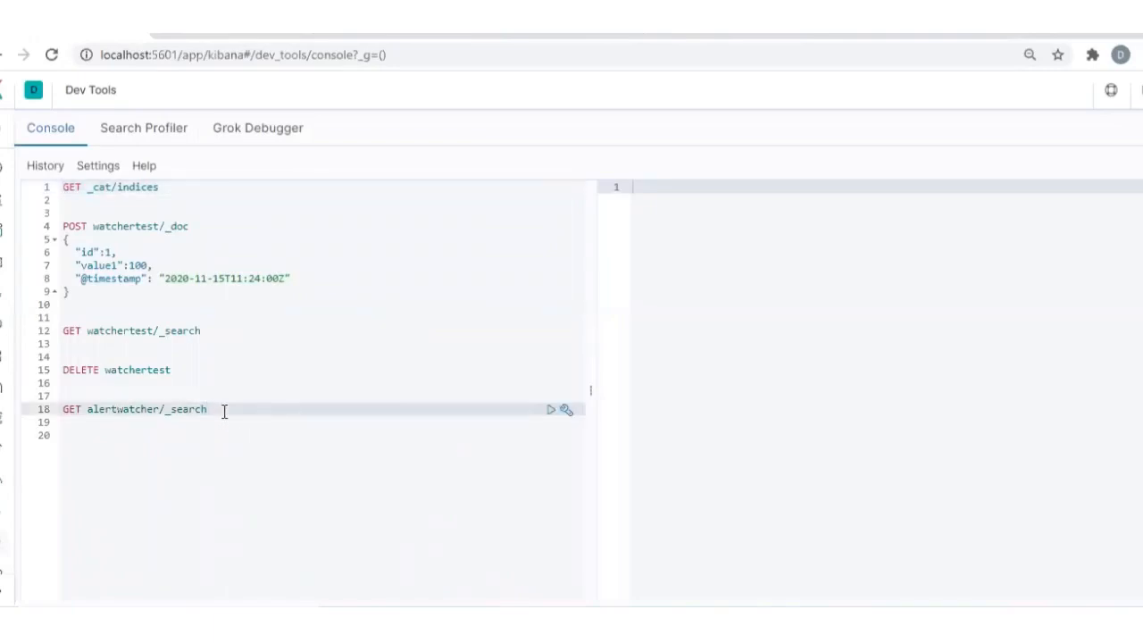
pyautogui.press('Return')
pyautogui.press('Return')
pyautogui.press('Return')
pyautogui.press('Return')
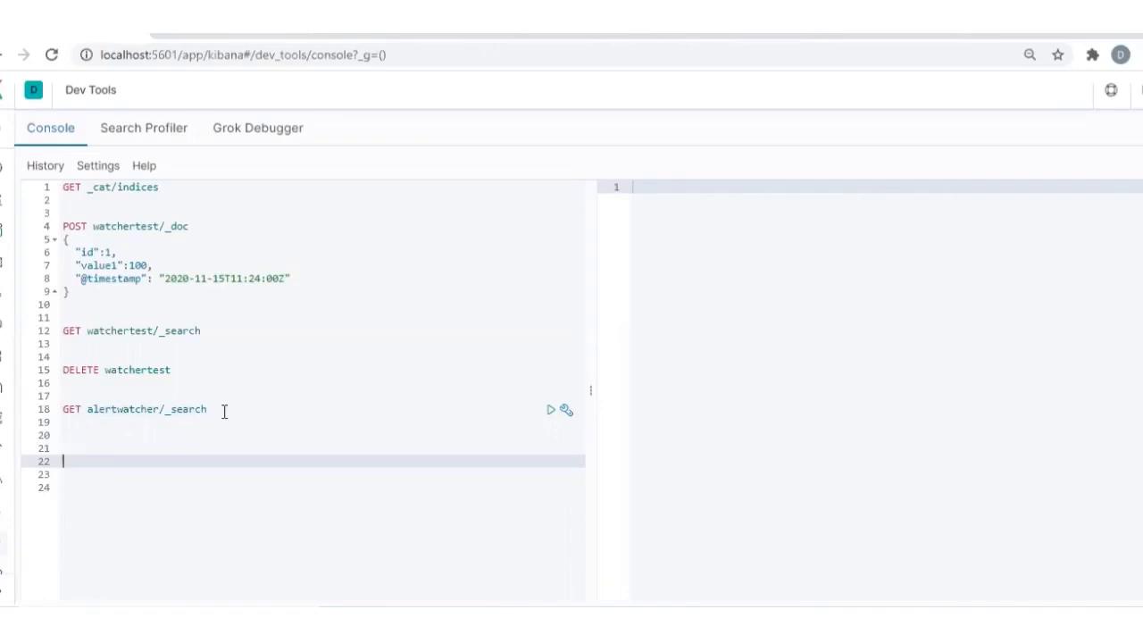
# Run the GET _cat/indices request, widen the response area and locate the metricbeat index in the list
pyautogui.click(161, 187)
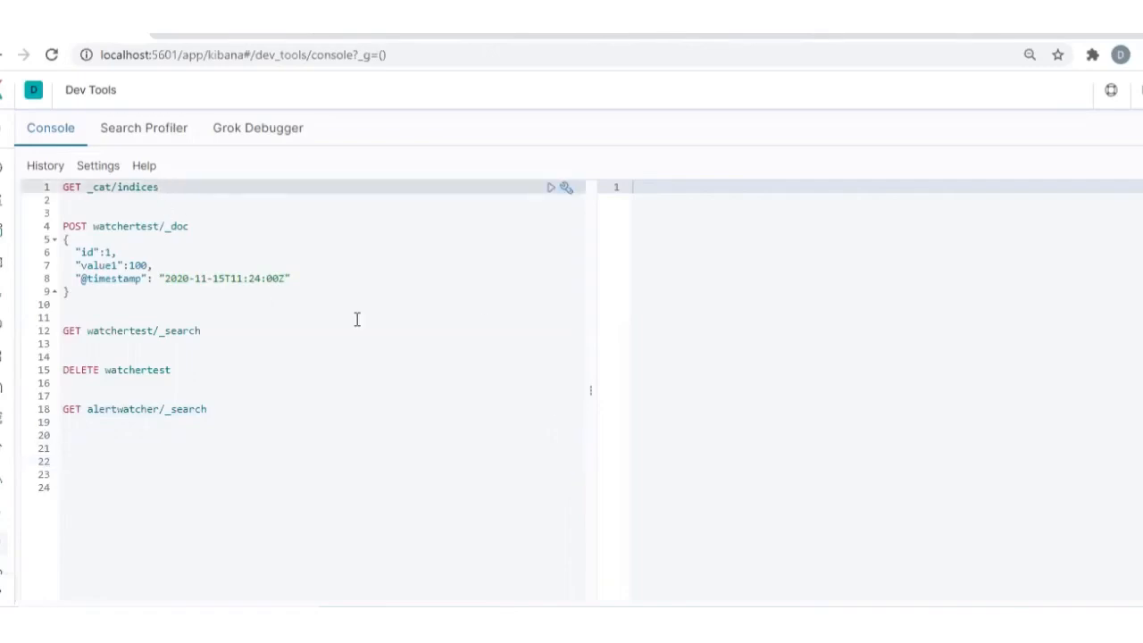
pyautogui.click(550, 188)
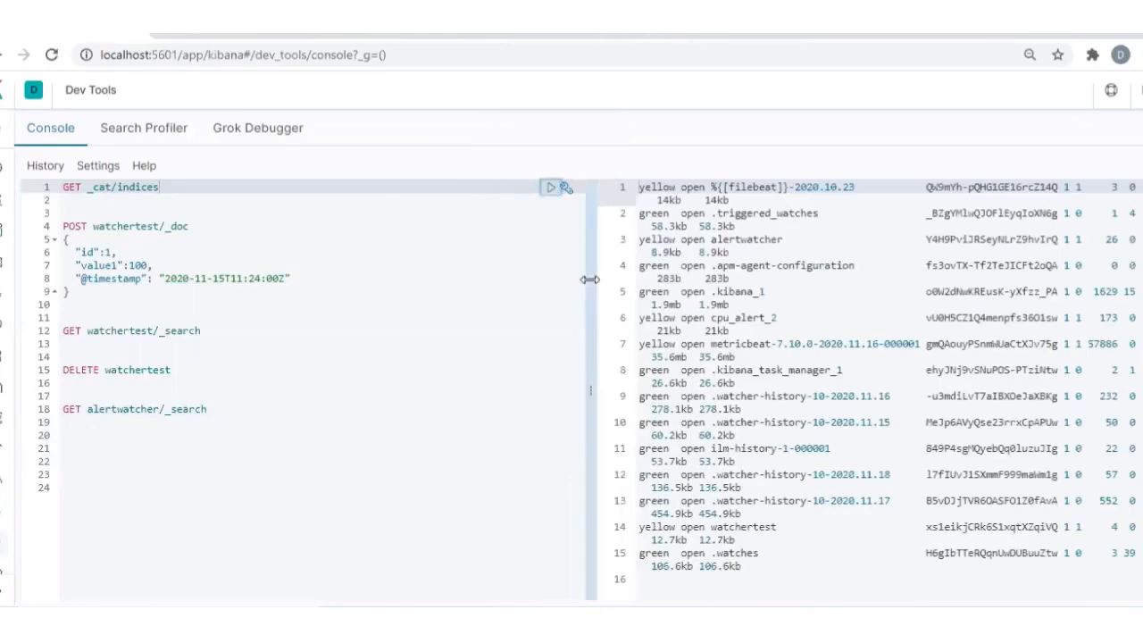
pyautogui.moveTo(595, 382); pyautogui.dragTo(487, 379)
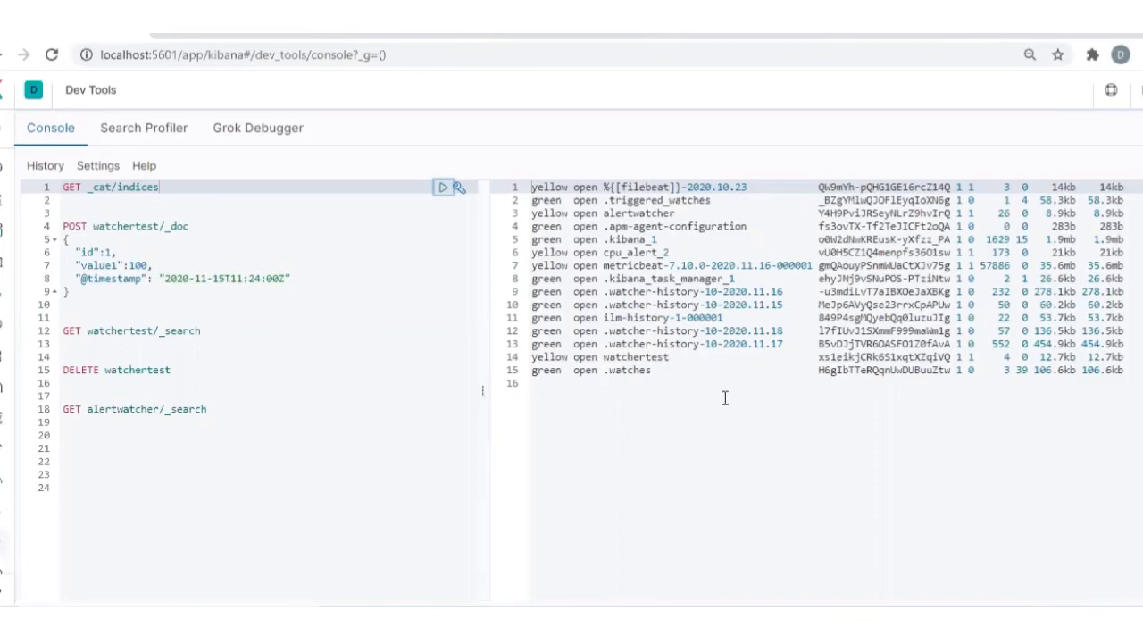
pyautogui.click(616, 266)
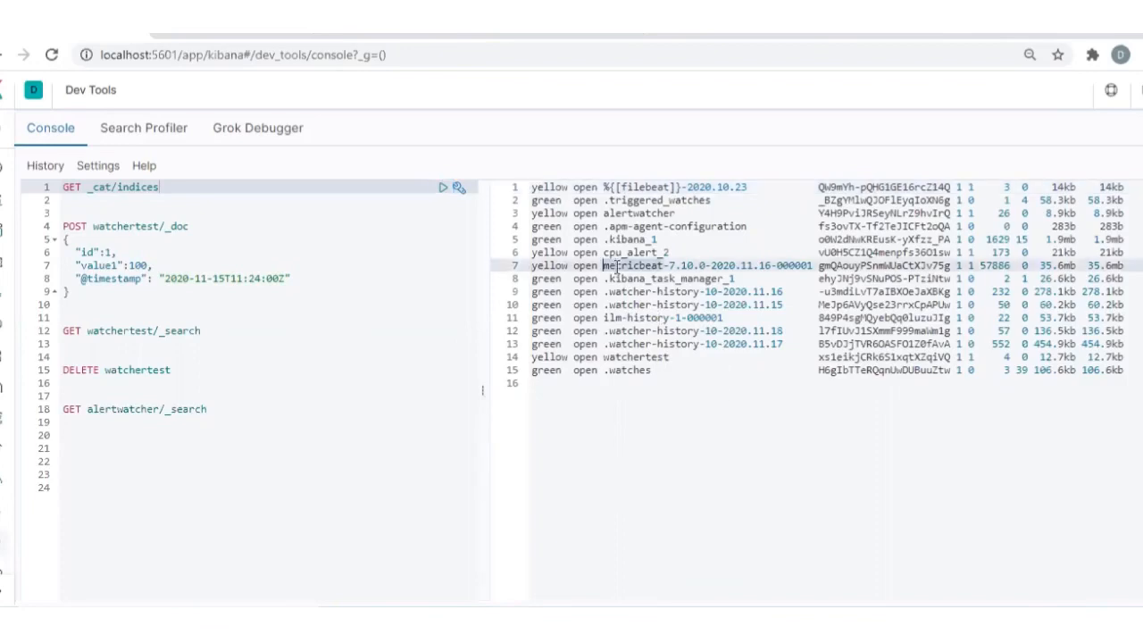
# Replace all console requests with GET metricbeat-7.10.0/_search, run it and look through the returned documents
pyautogui.click(285, 403)
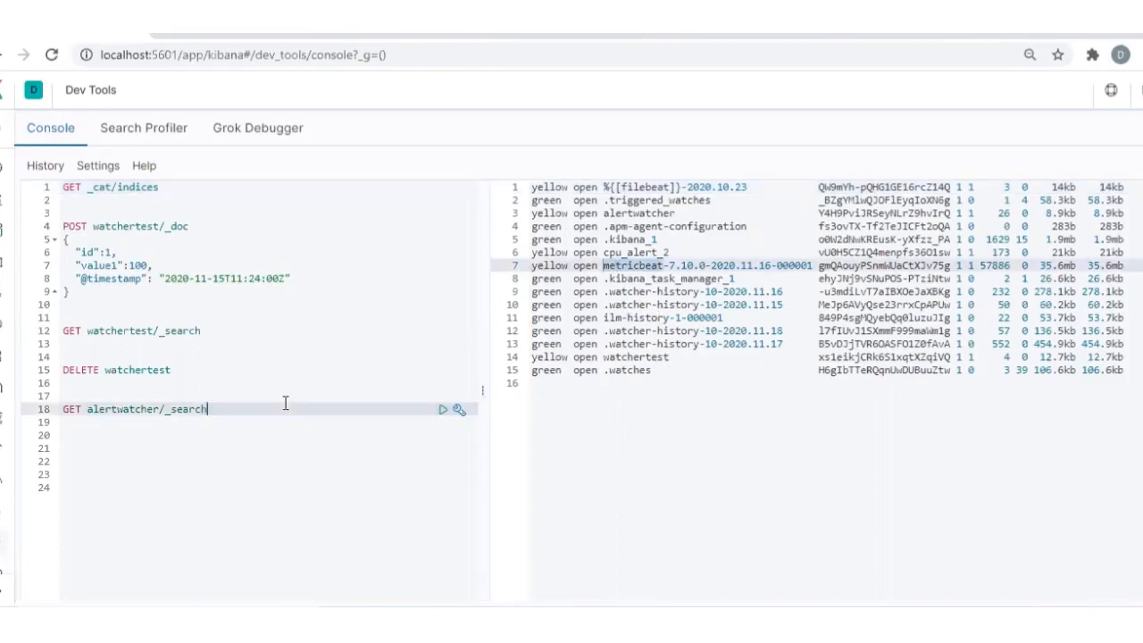
pyautogui.hotkey('ctrl', 'a')
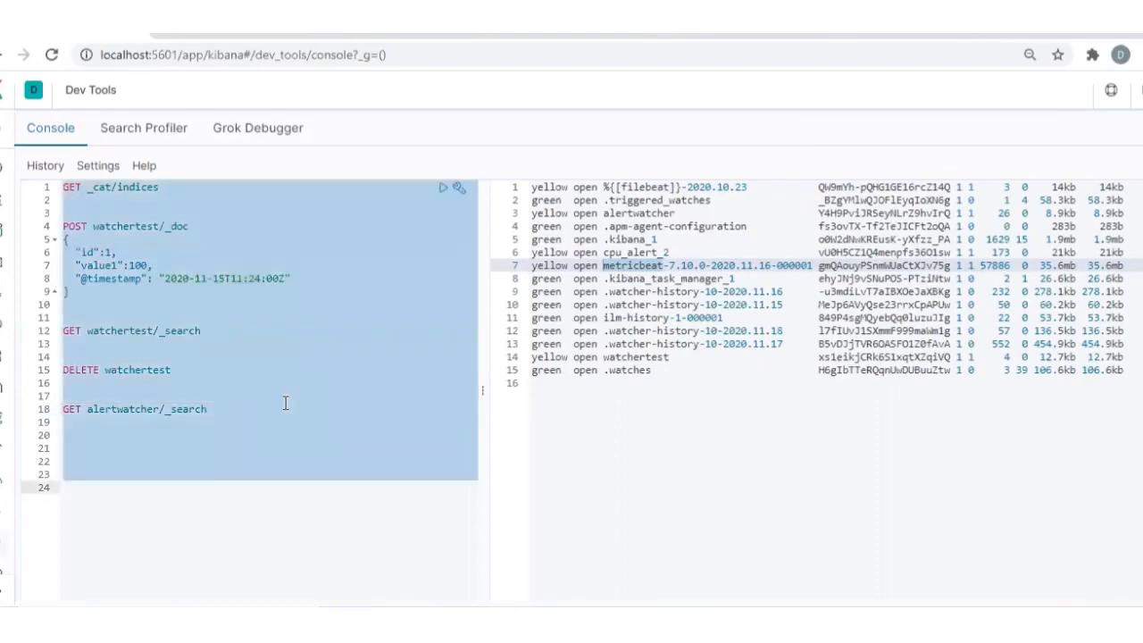
pyautogui.press('BackSpace')
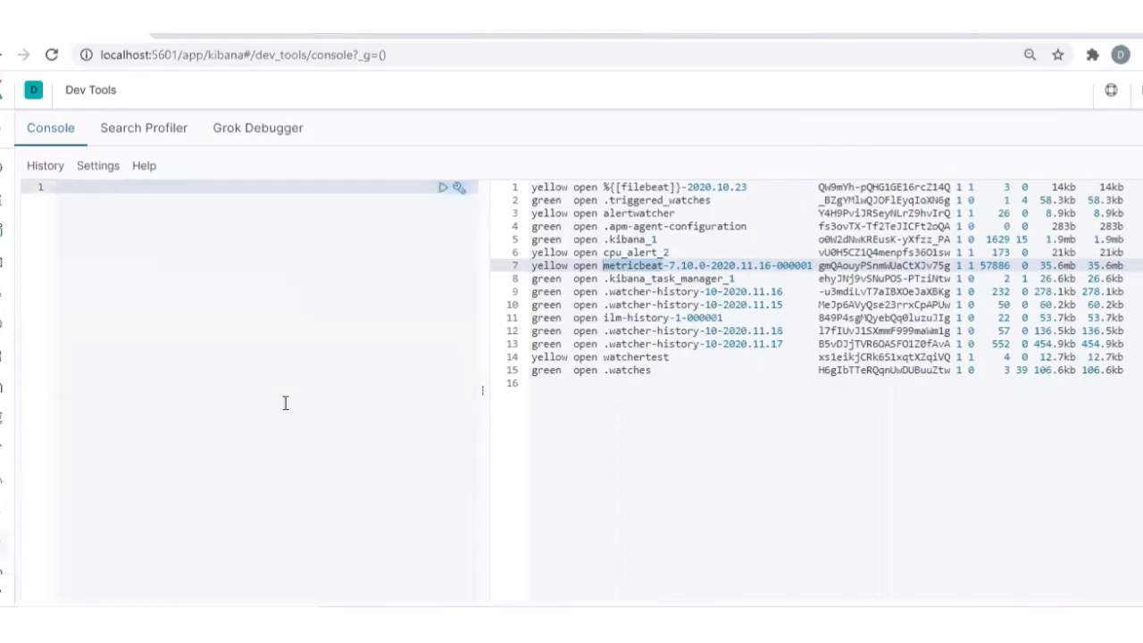
pyautogui.write('GET metri')
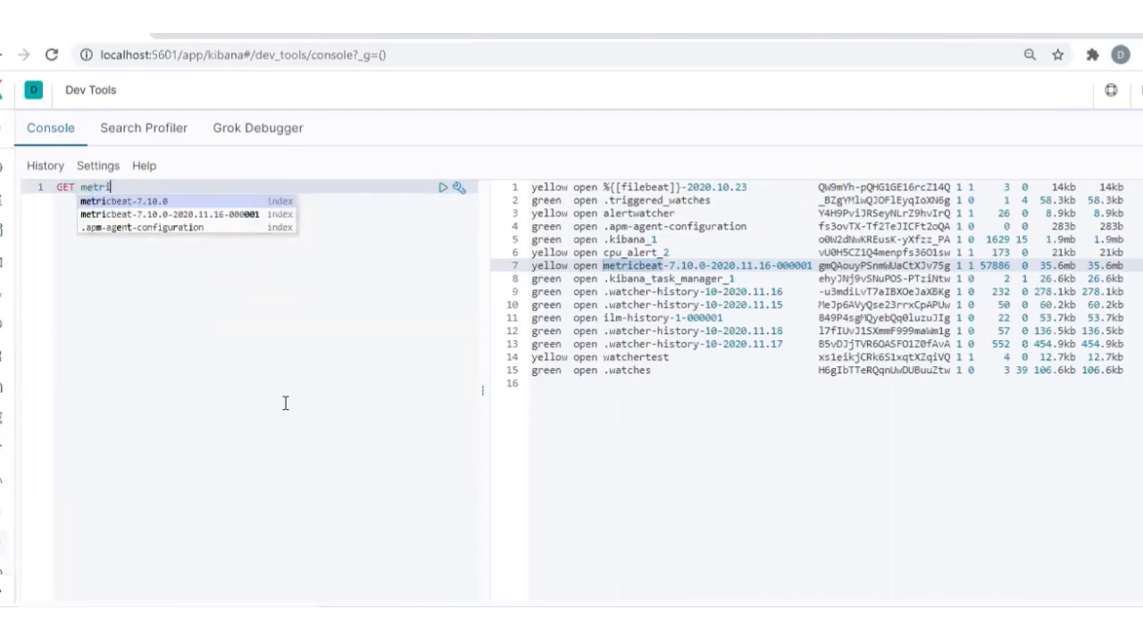
pyautogui.press('Return')
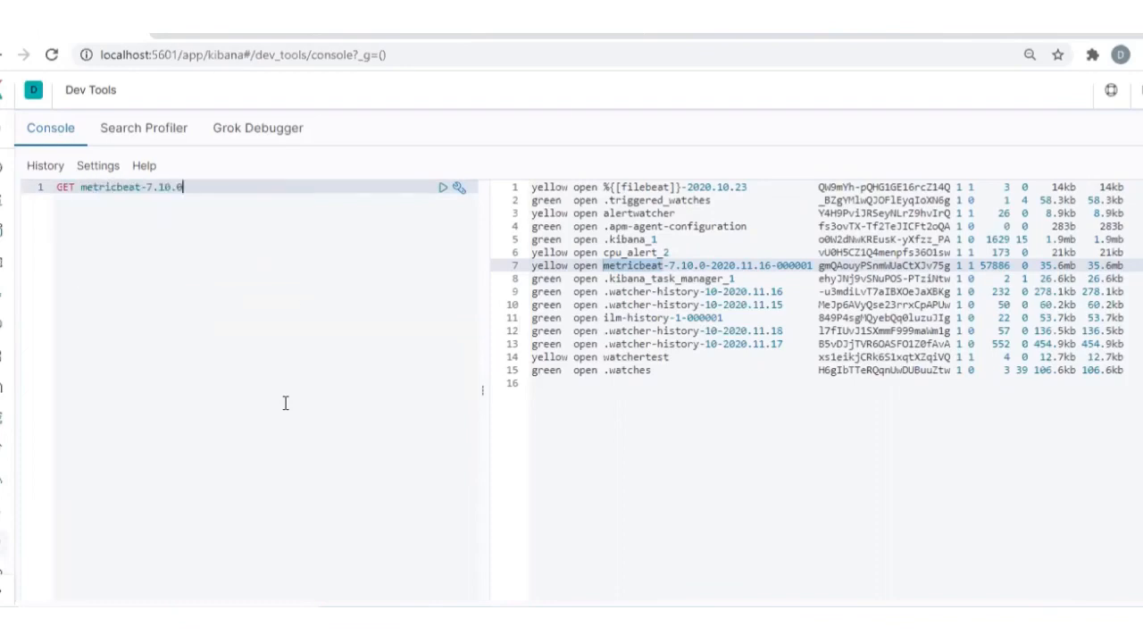
pyautogui.write('/_search')
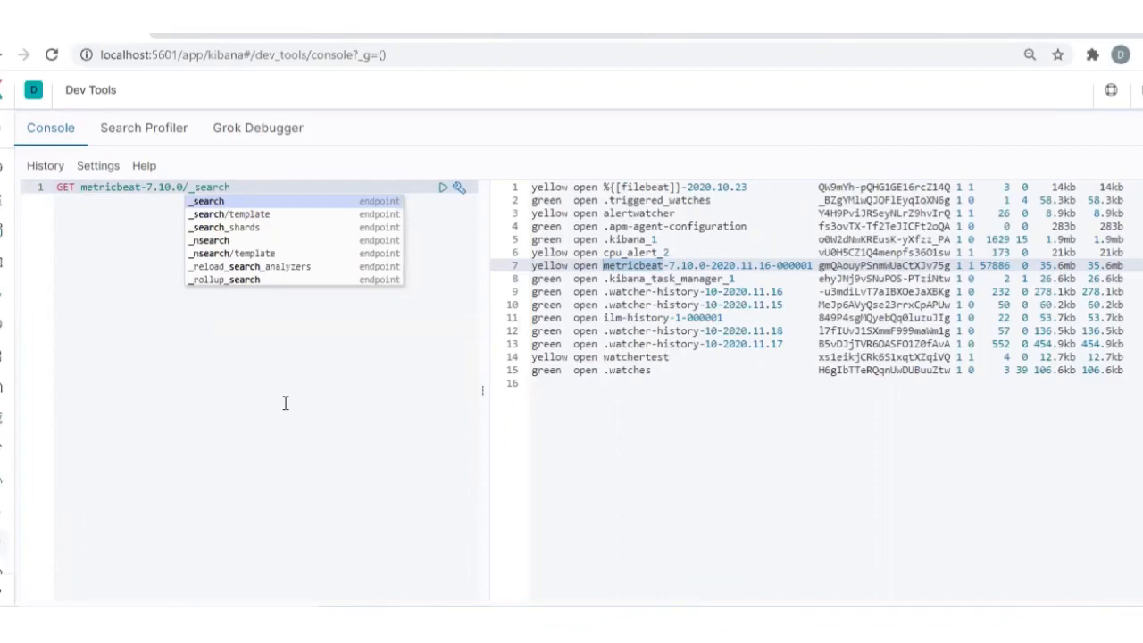
pyautogui.hotkey('ctrl', 'Return')
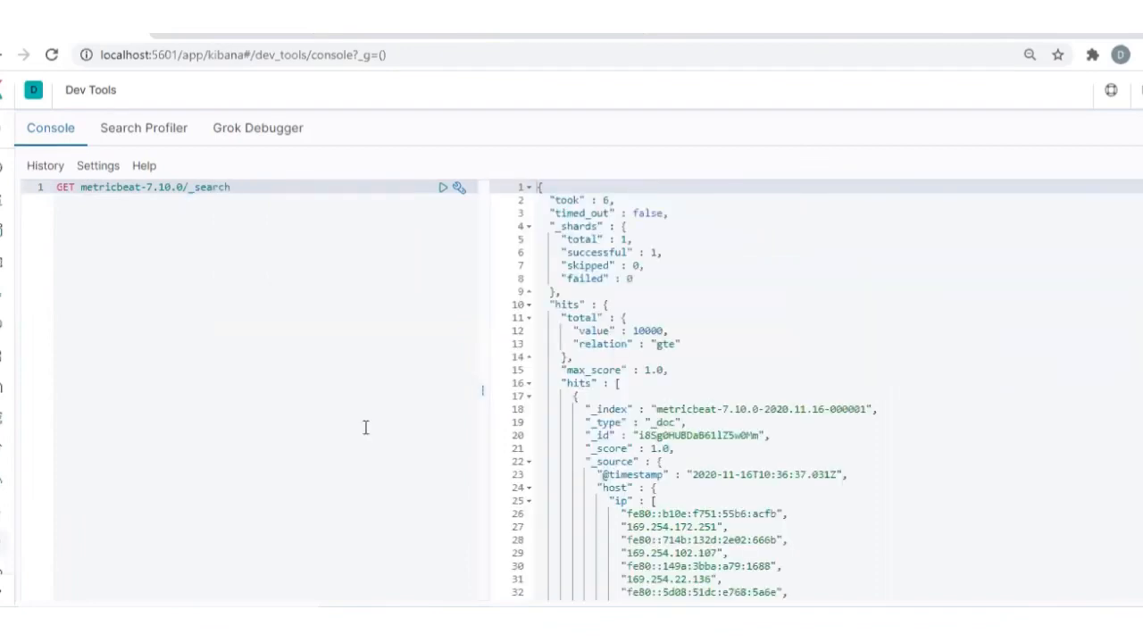
pyautogui.scroll(-3, 725, 483)
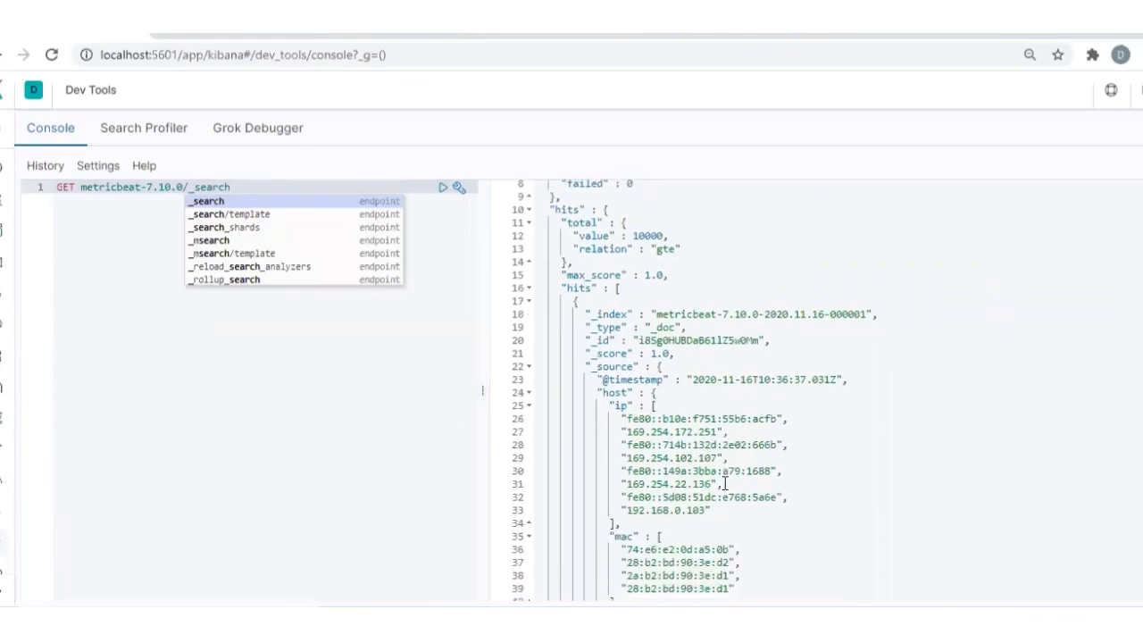
pyautogui.scroll(3, 725, 484)
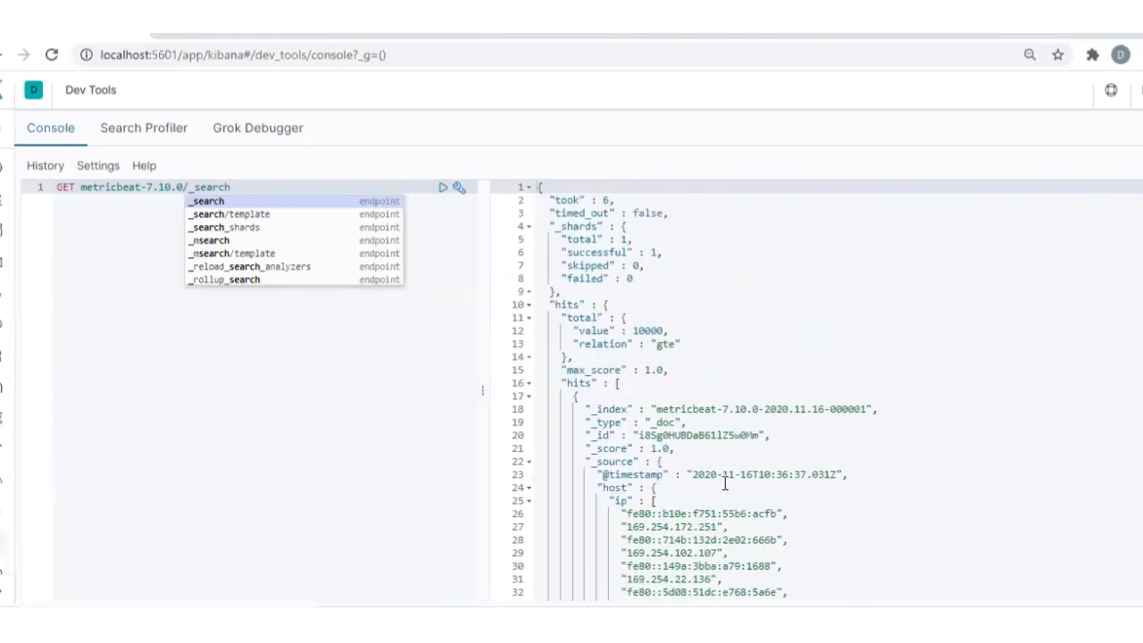
pyautogui.click(261, 189)
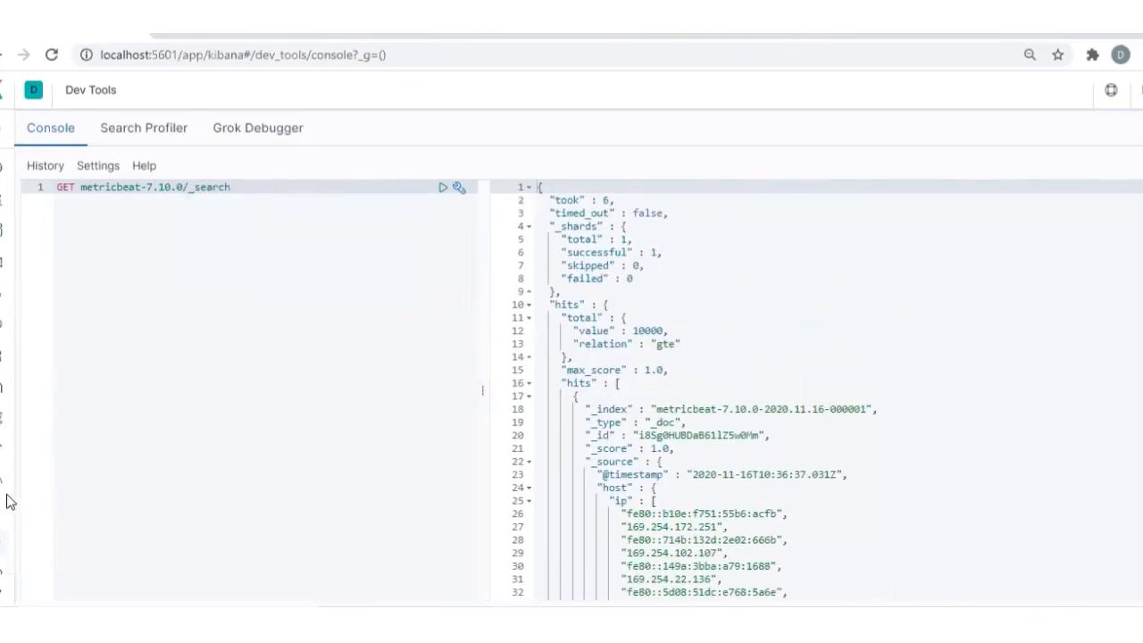
# Open Watcher in Kibana's management area and start creating a threshold alert
pyautogui.click(2, 564)
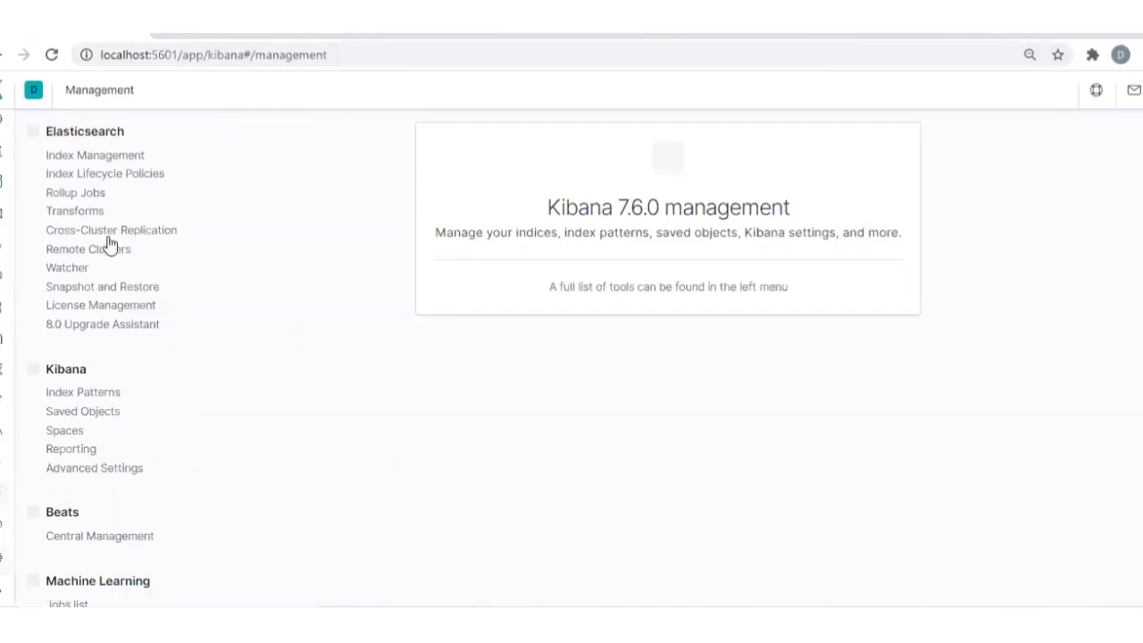
pyautogui.click(57, 273)
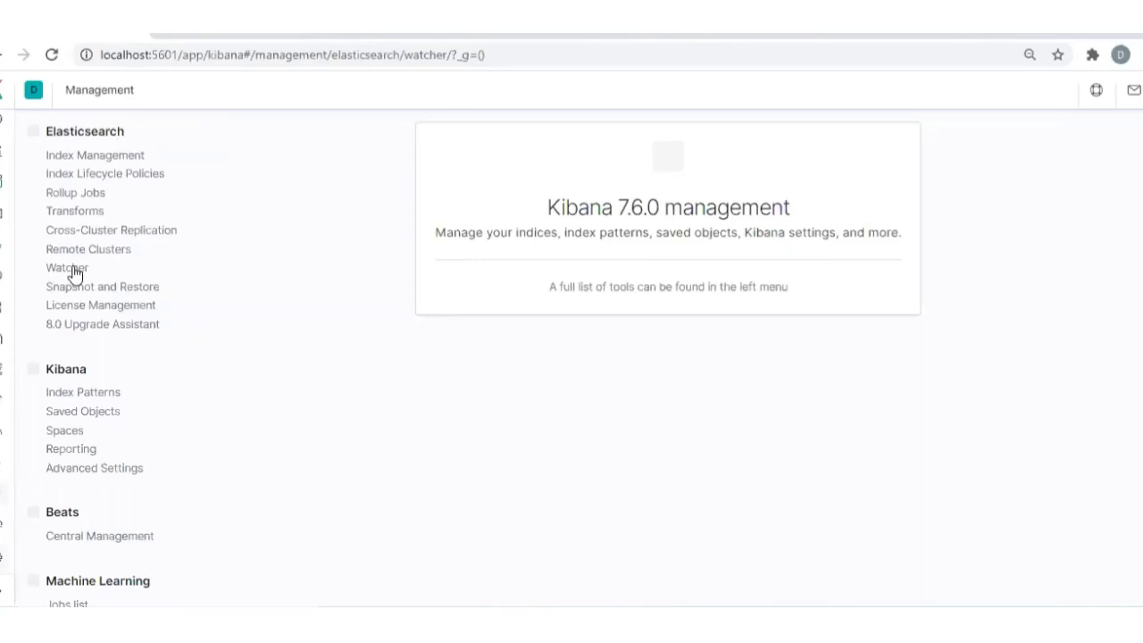
pyautogui.click(74, 274)
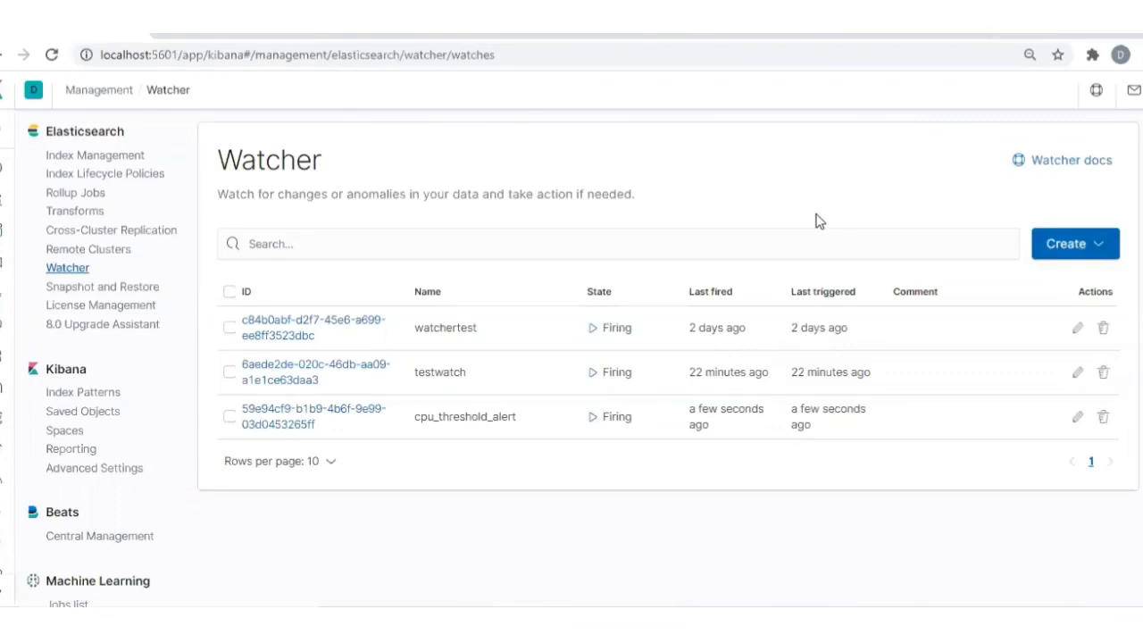
pyautogui.click(1098, 254)
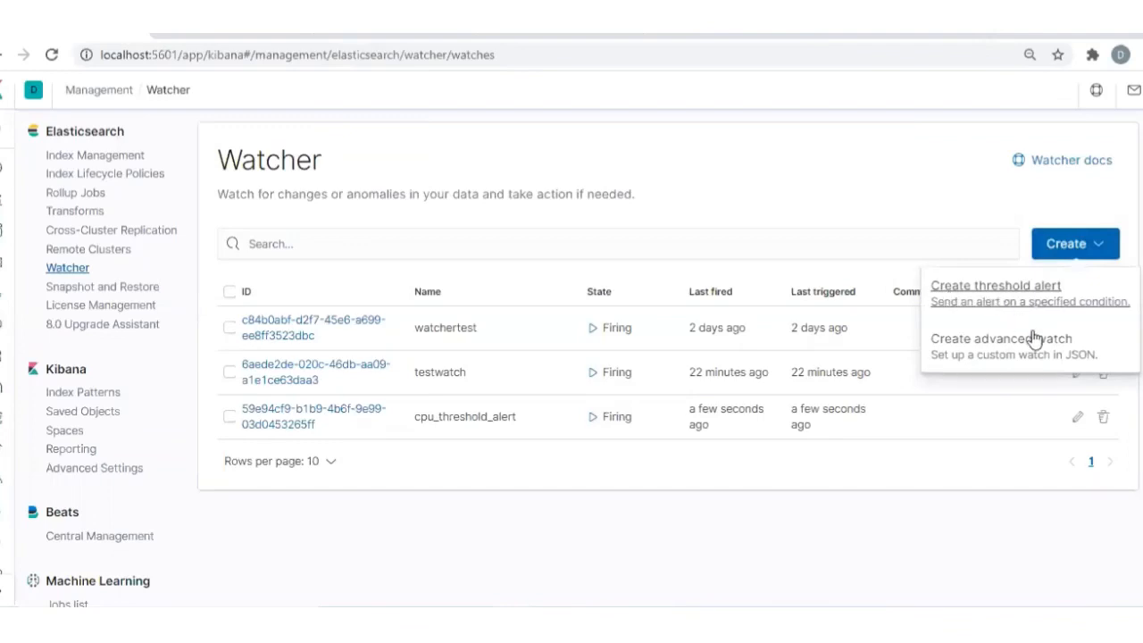
pyautogui.click(978, 299)
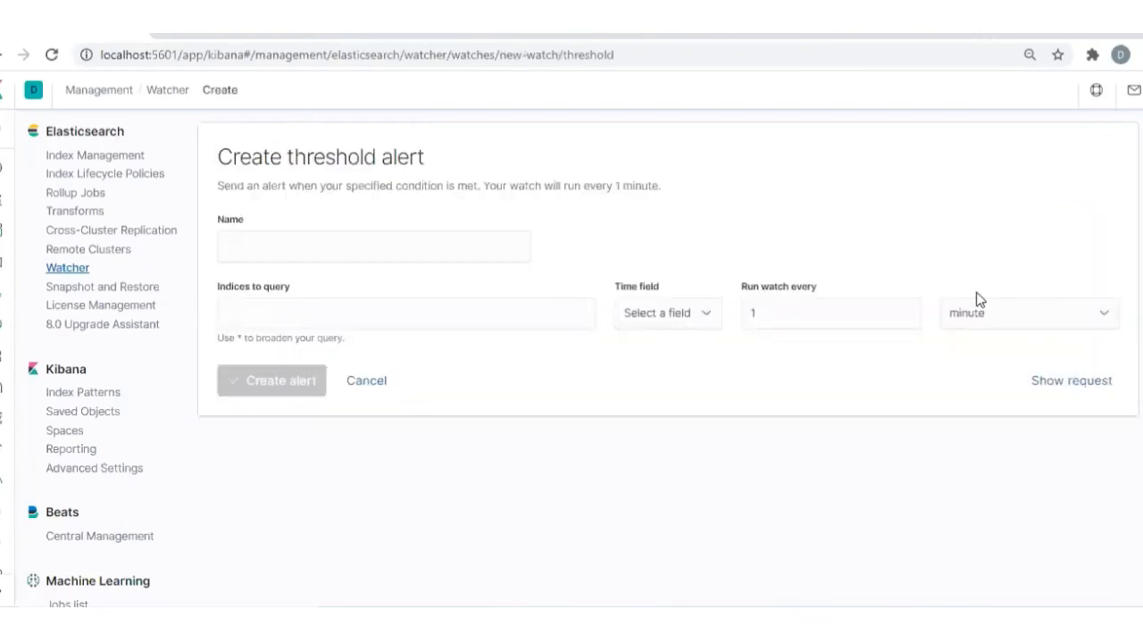
# Name the new threshold alert CPUThreshold
pyautogui.click(292, 238)
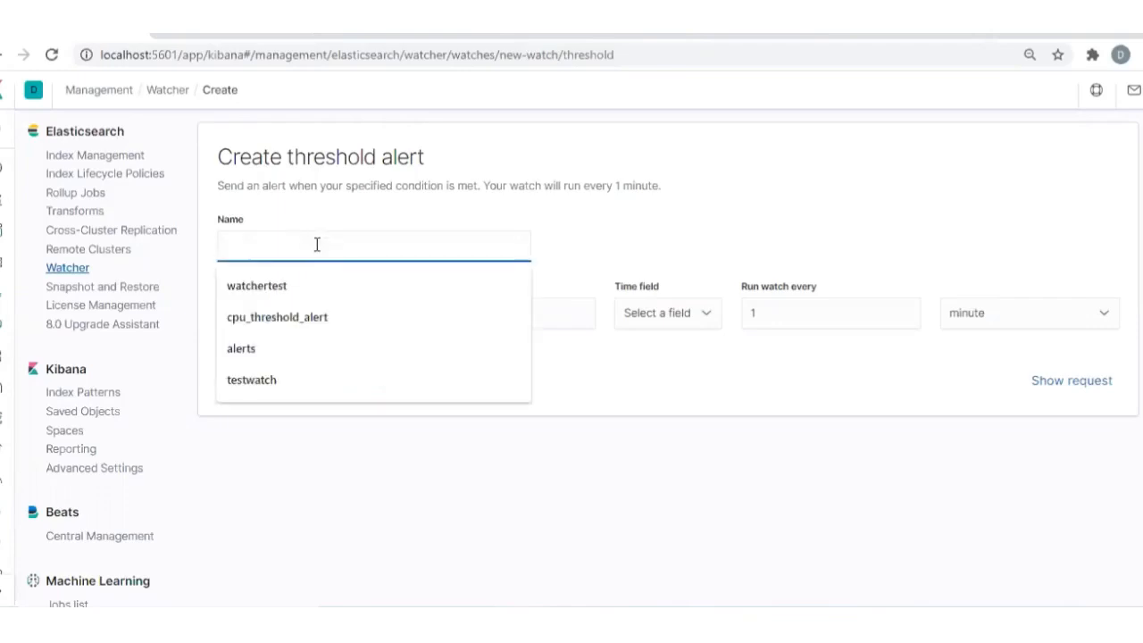
pyautogui.write('CPU')
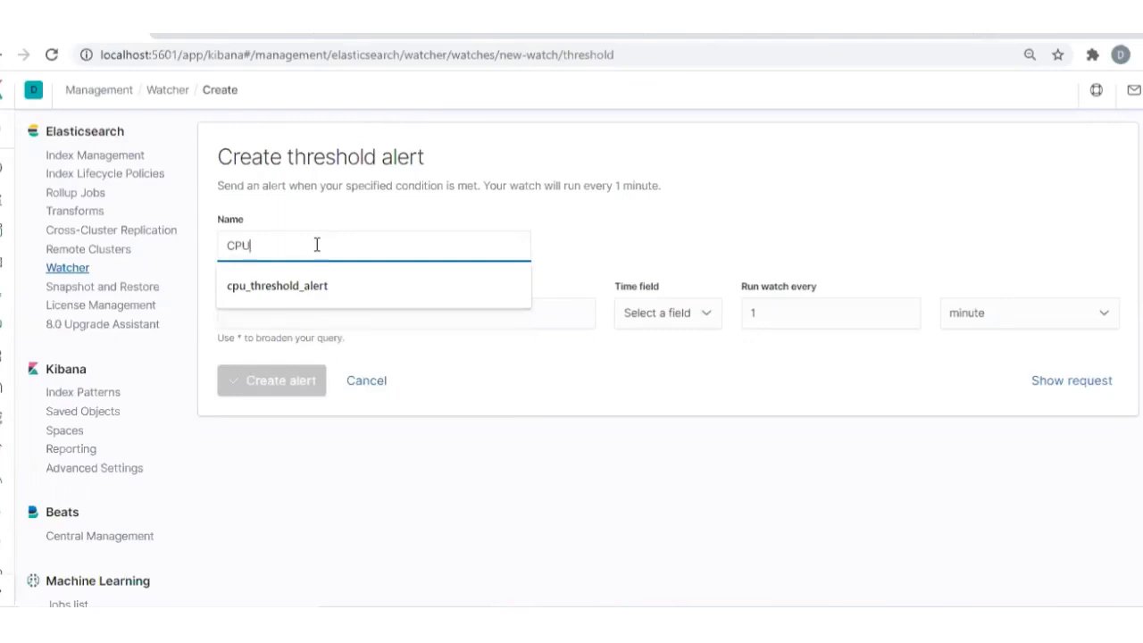
pyautogui.write('Thre')
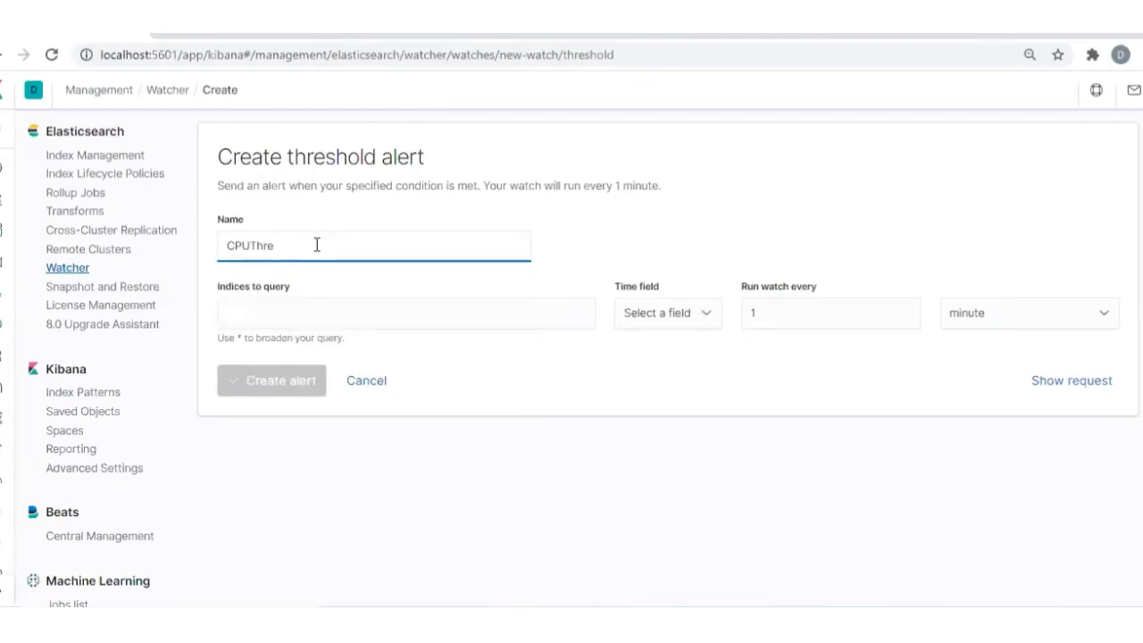
pyautogui.write('shold')
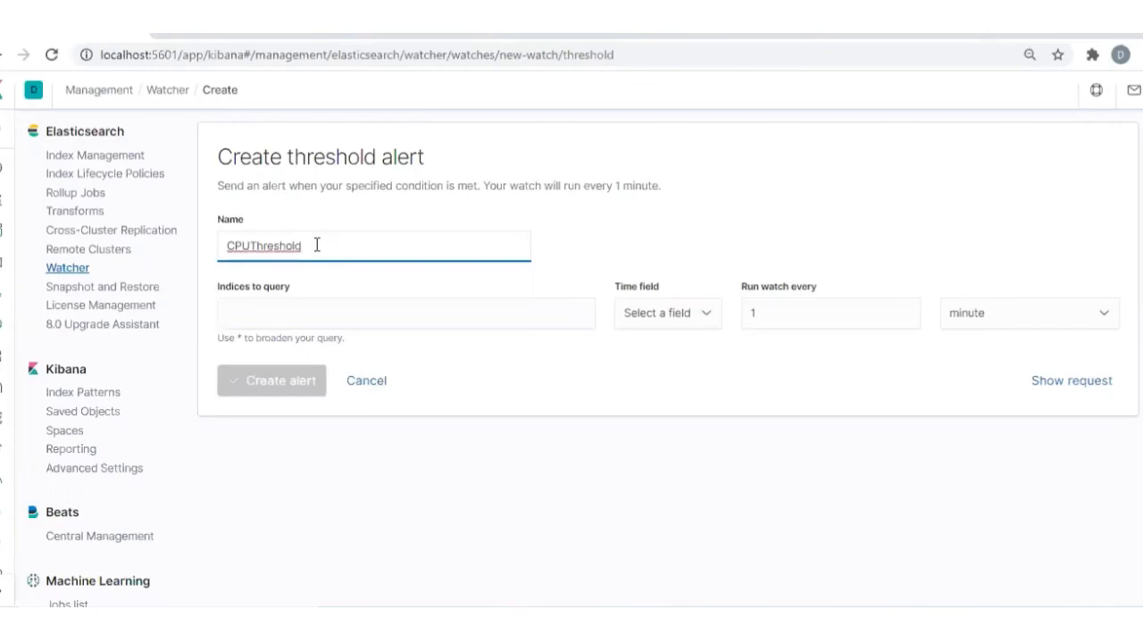
pyautogui.click(357, 313)
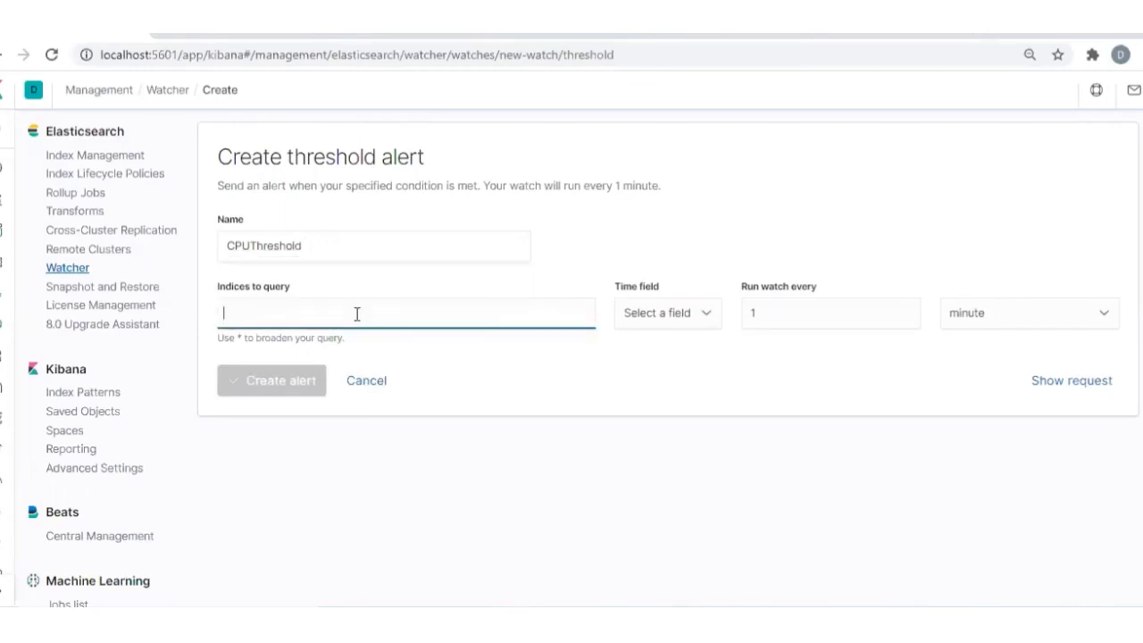
pyautogui.write('metri')
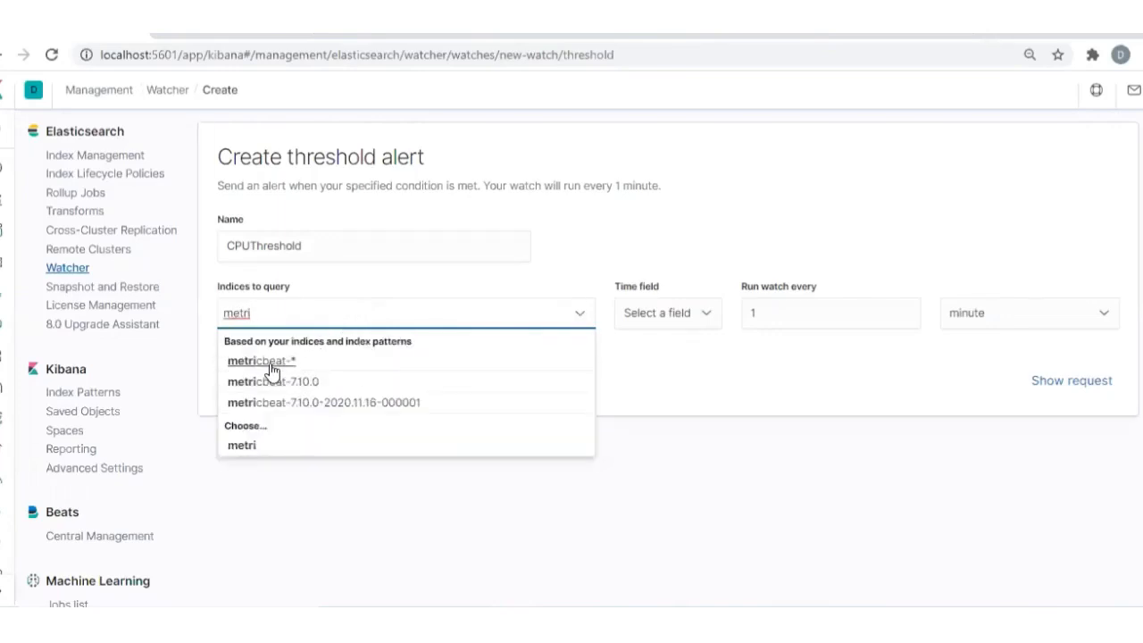
pyautogui.click(271, 366)
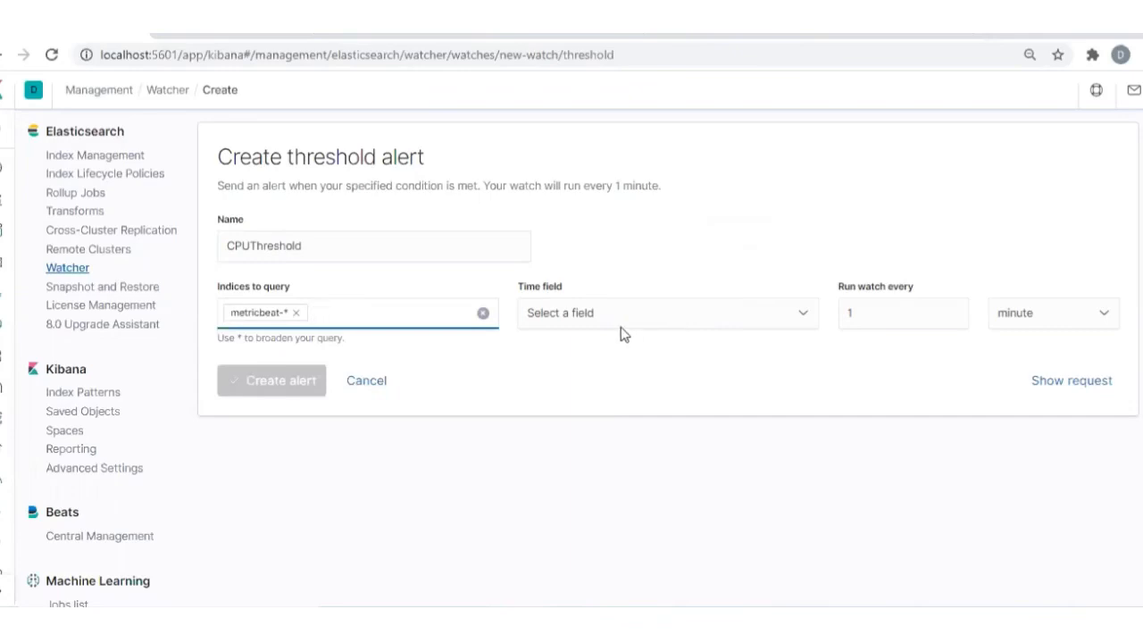
pyautogui.click(601, 314)
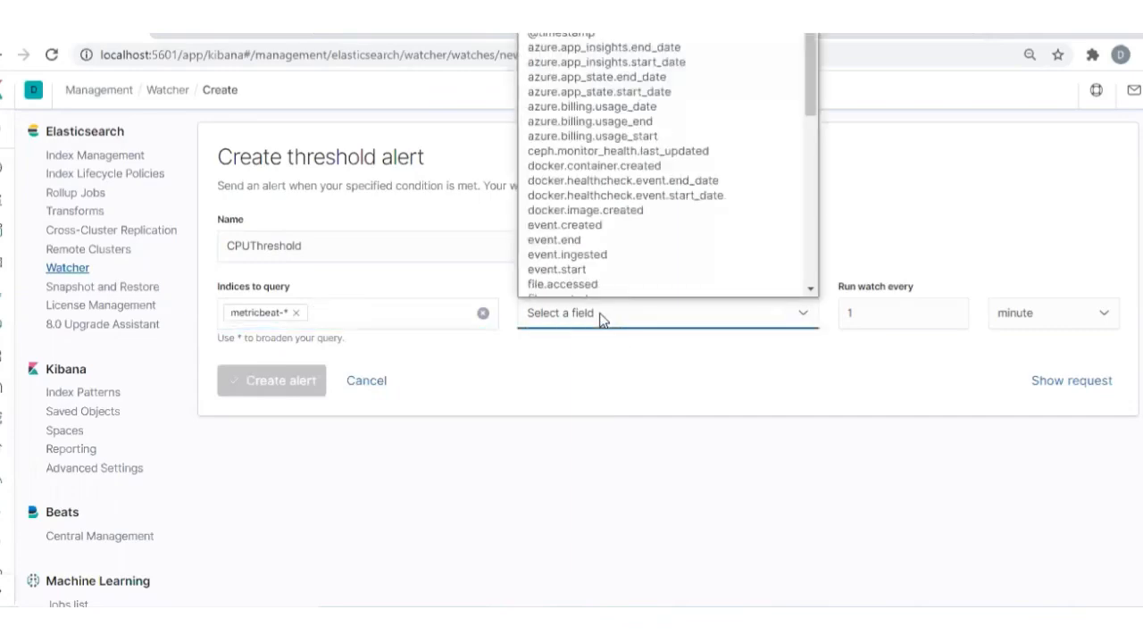
pyautogui.click(555, 36)
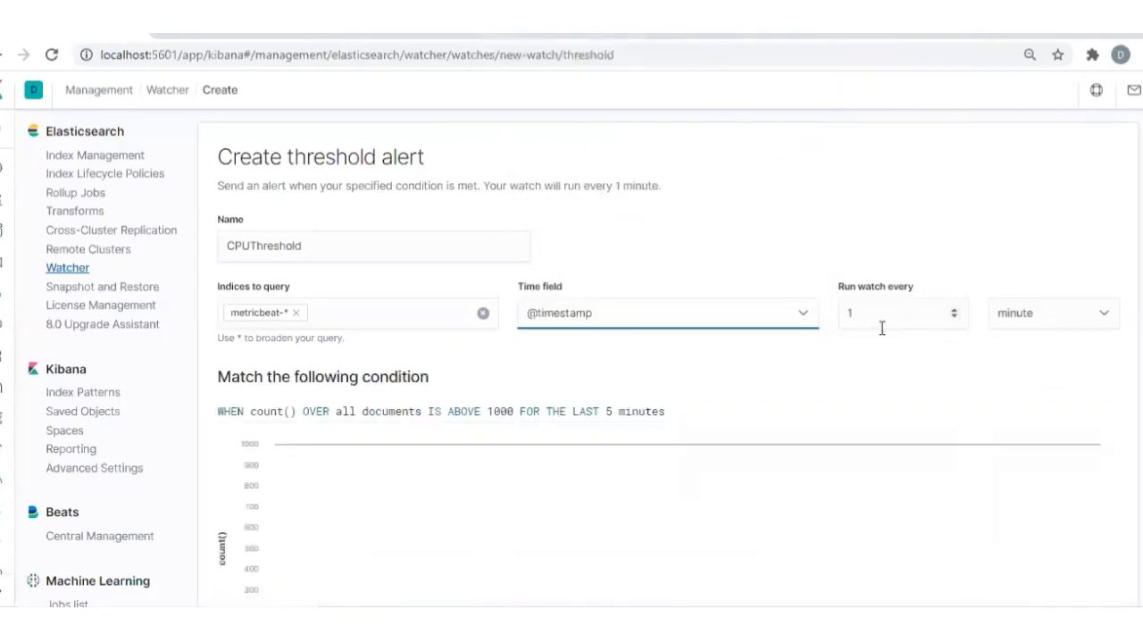
# Set the watch to run every 10 minutes
pyautogui.click(861, 312)
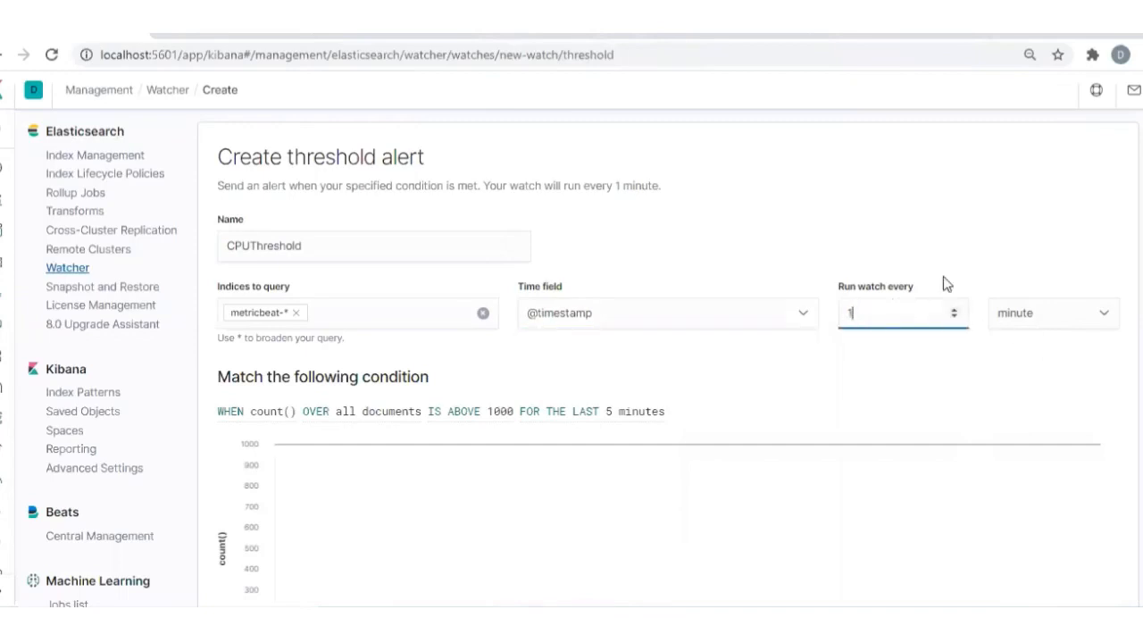
pyautogui.write('0')
pyautogui.click(887, 233)
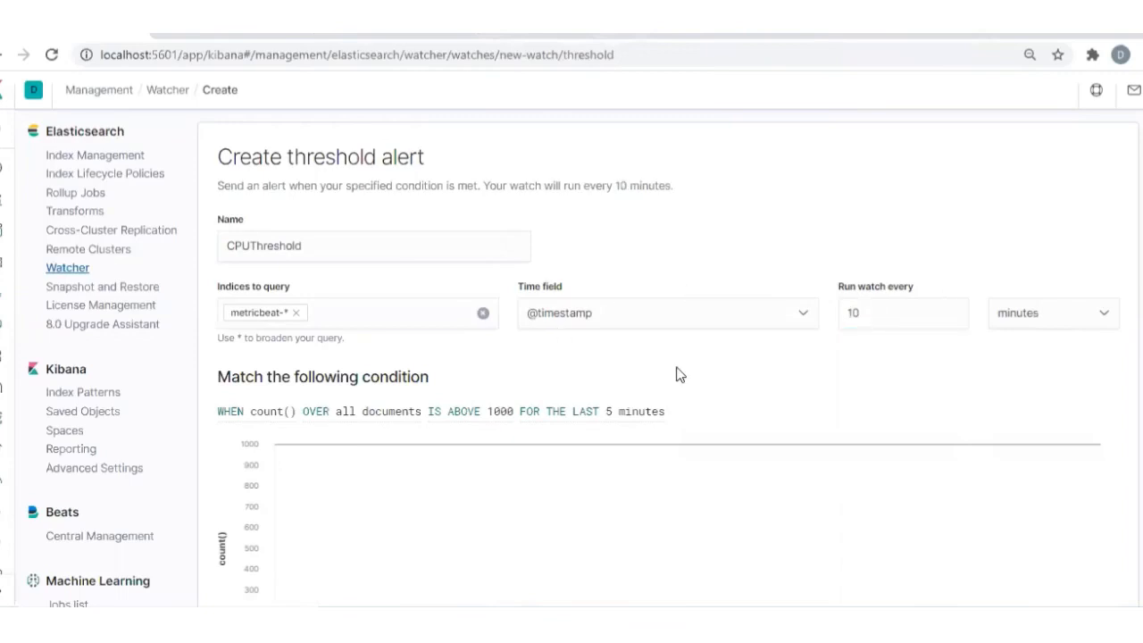
# Set the alert condition's time window to the last 10 minutes
pyautogui.scroll(-2, 676, 375)
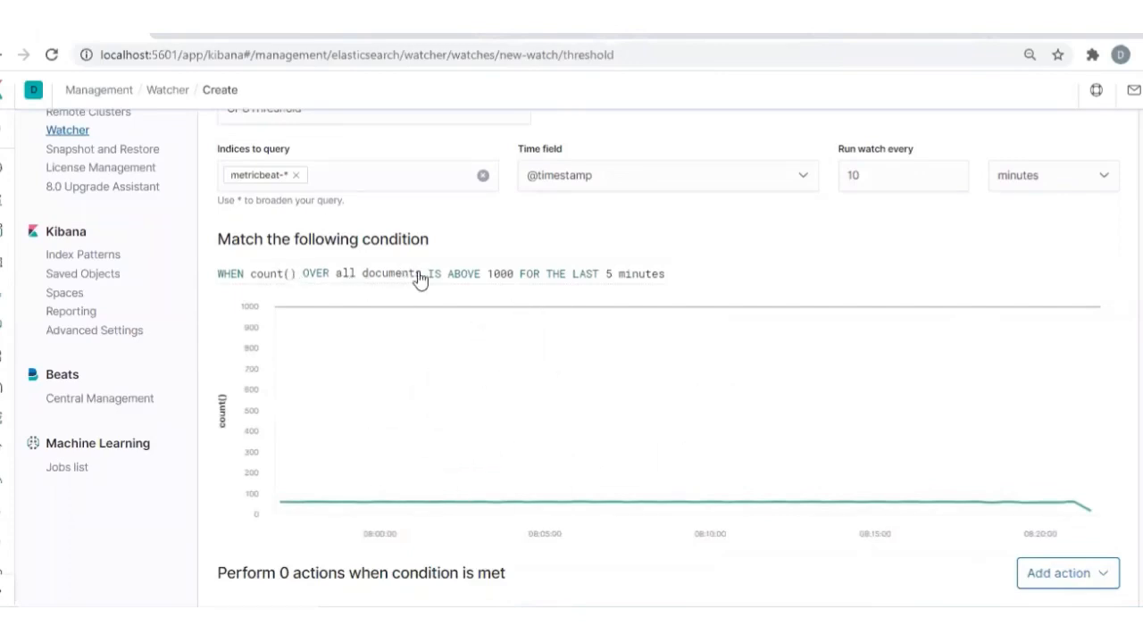
pyautogui.click(595, 284)
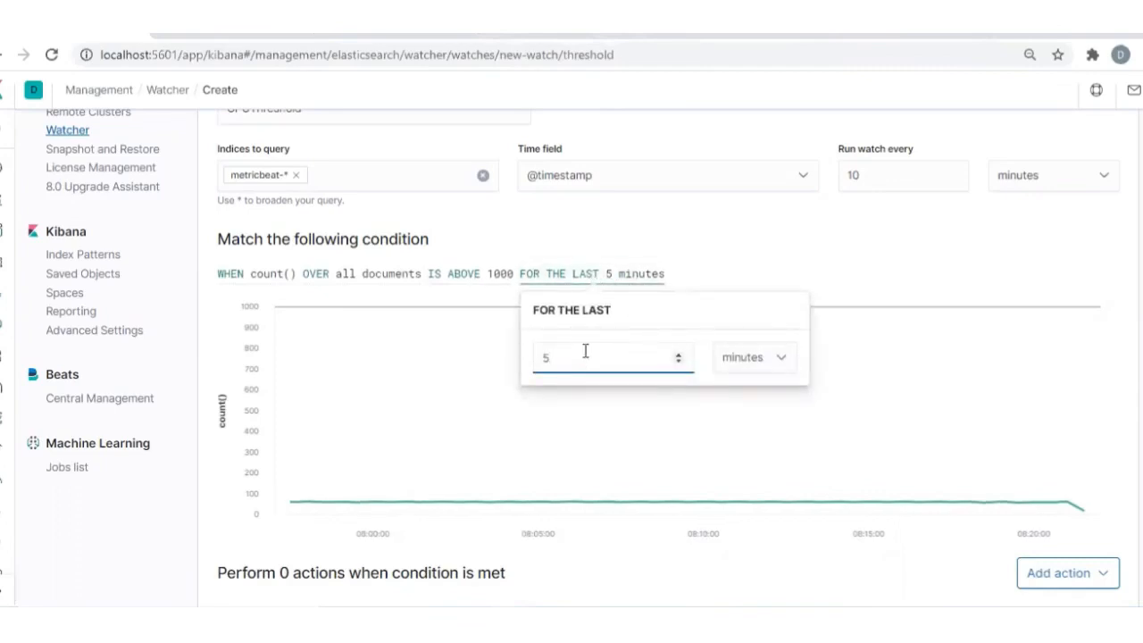
pyautogui.press('BackSpace')
pyautogui.write('1')
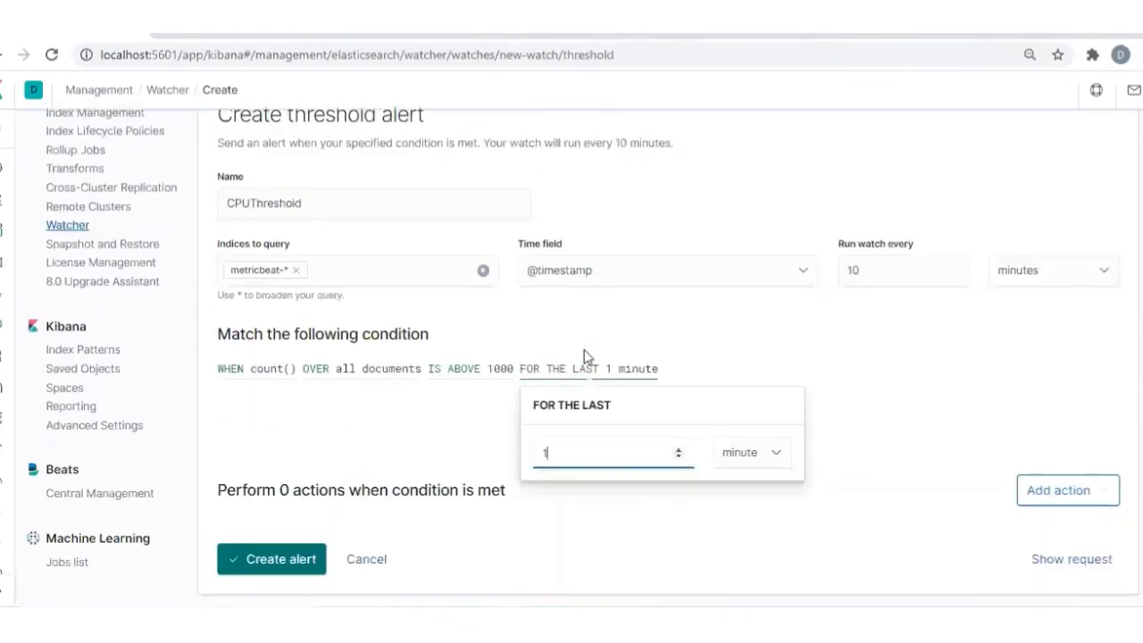
pyautogui.write('0')
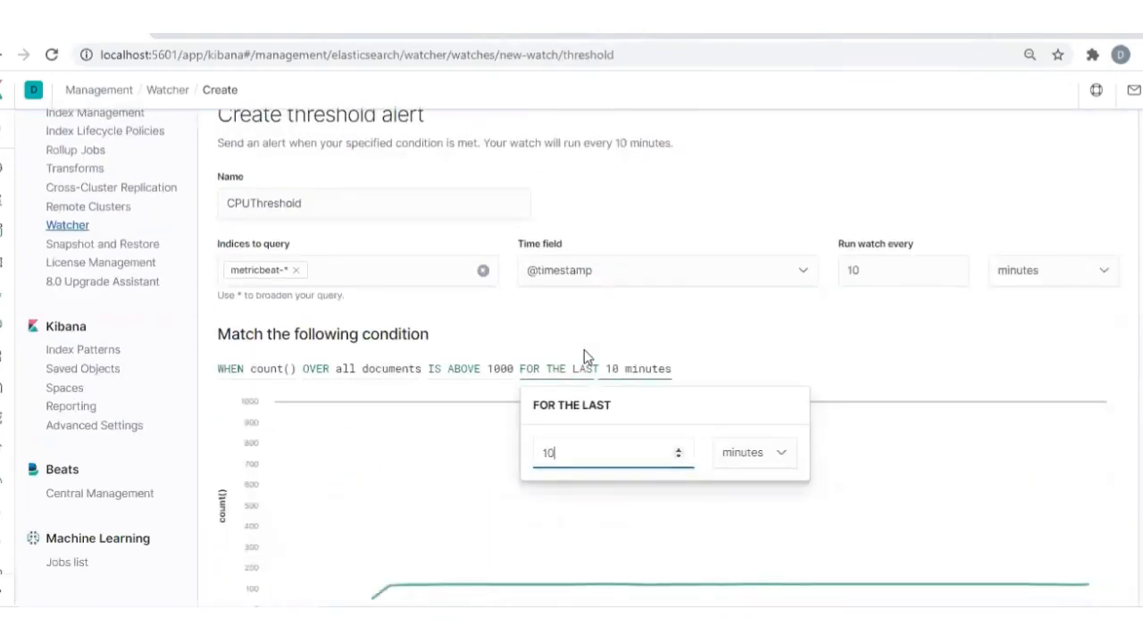
pyautogui.click(757, 355)
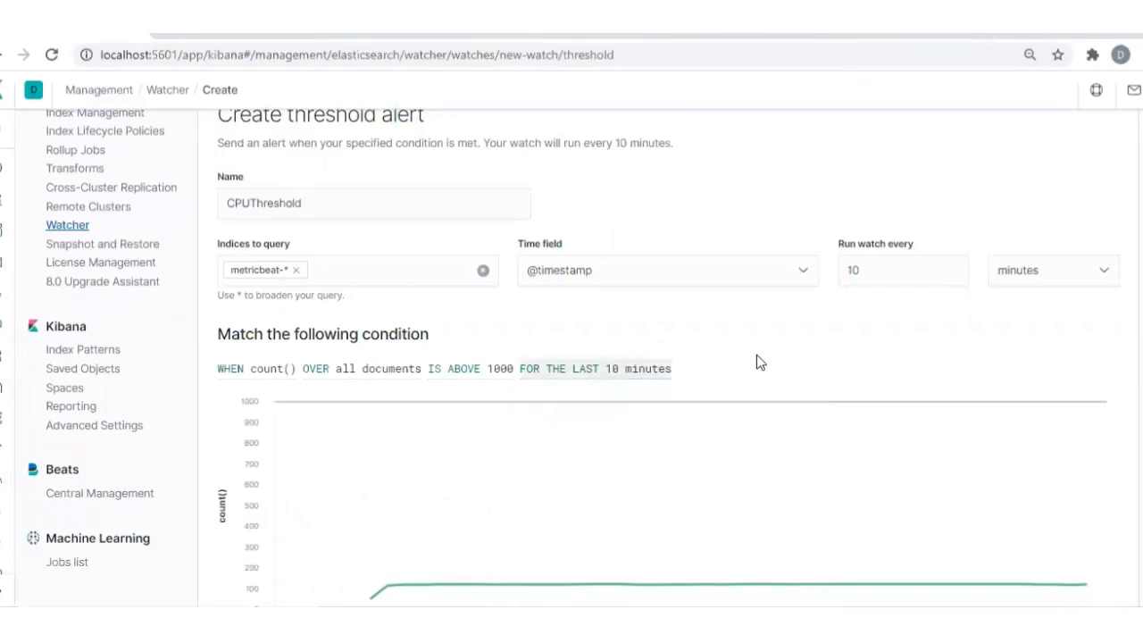
# Rename the threshold alert as ServiceUpDown
pyautogui.click(332, 374)
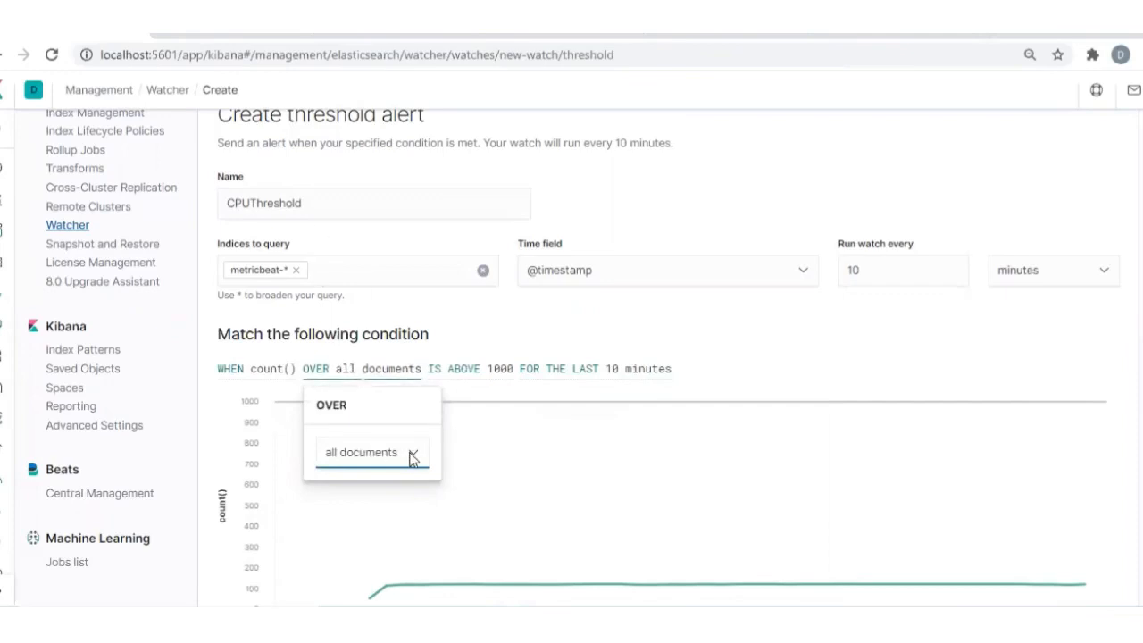
pyautogui.doubleClick(340, 203)
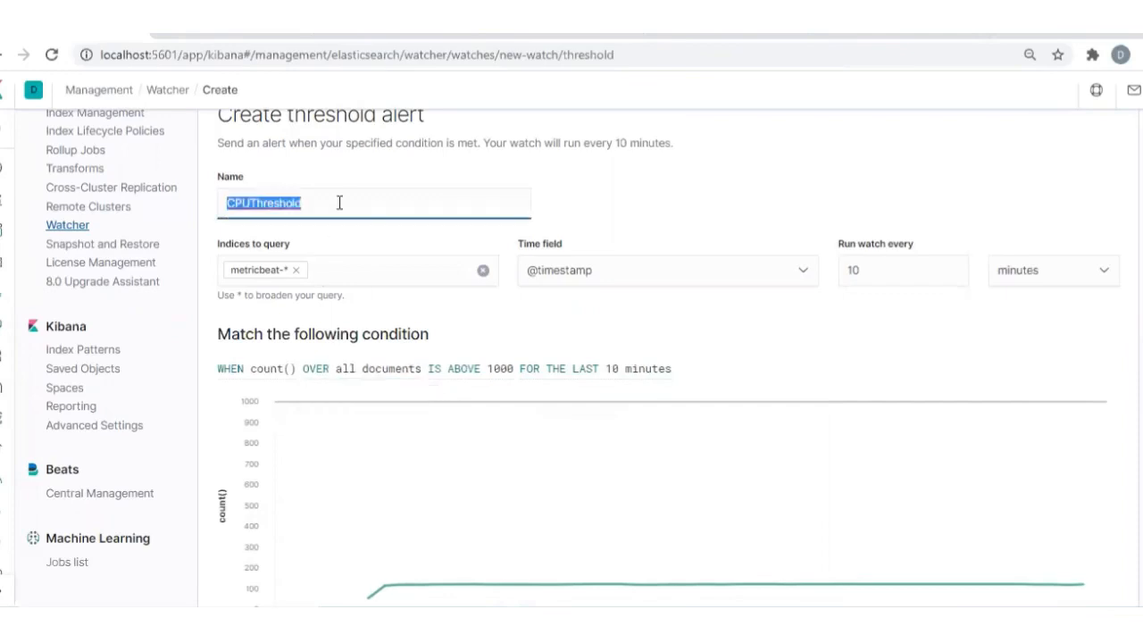
pyautogui.press('BackSpace')
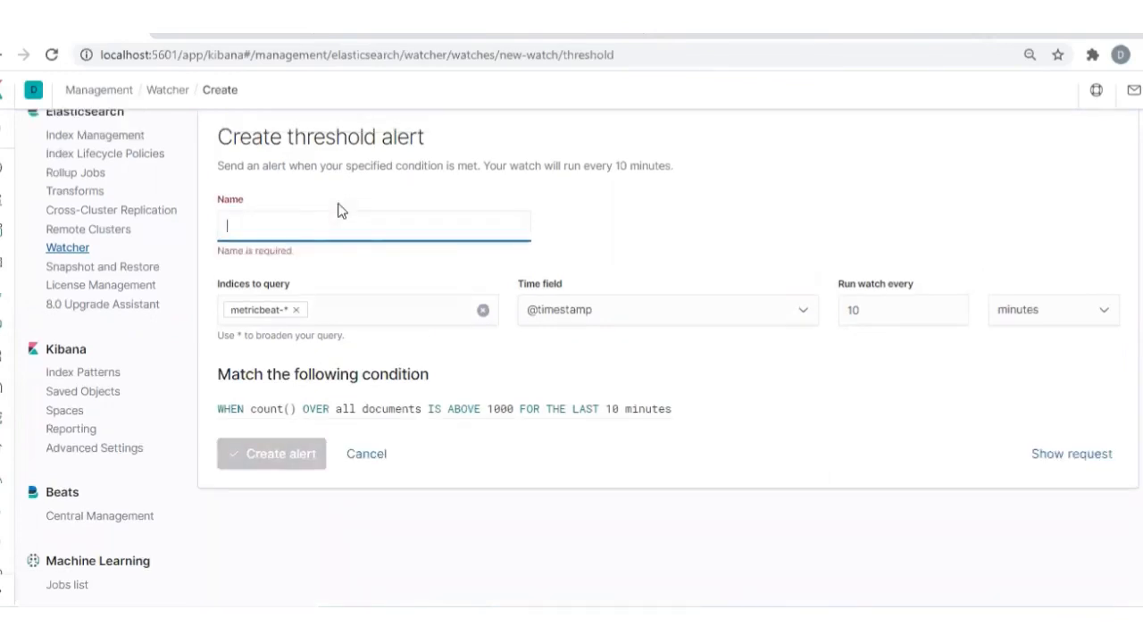
pyautogui.write('Service')
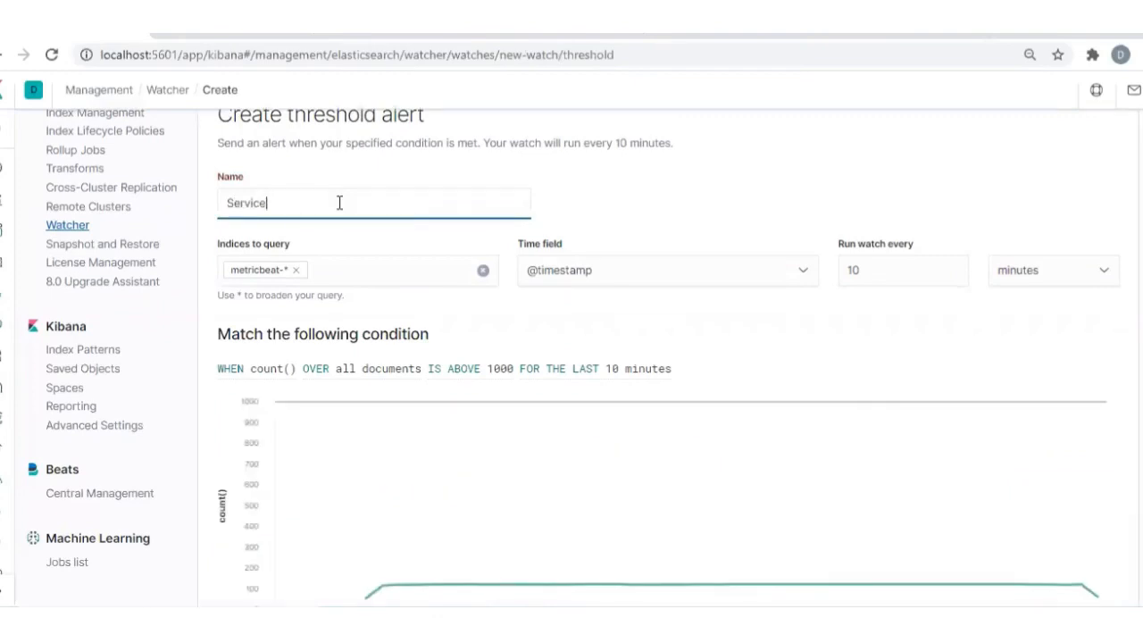
pyautogui.write('UpDown')
pyautogui.click(855, 341)
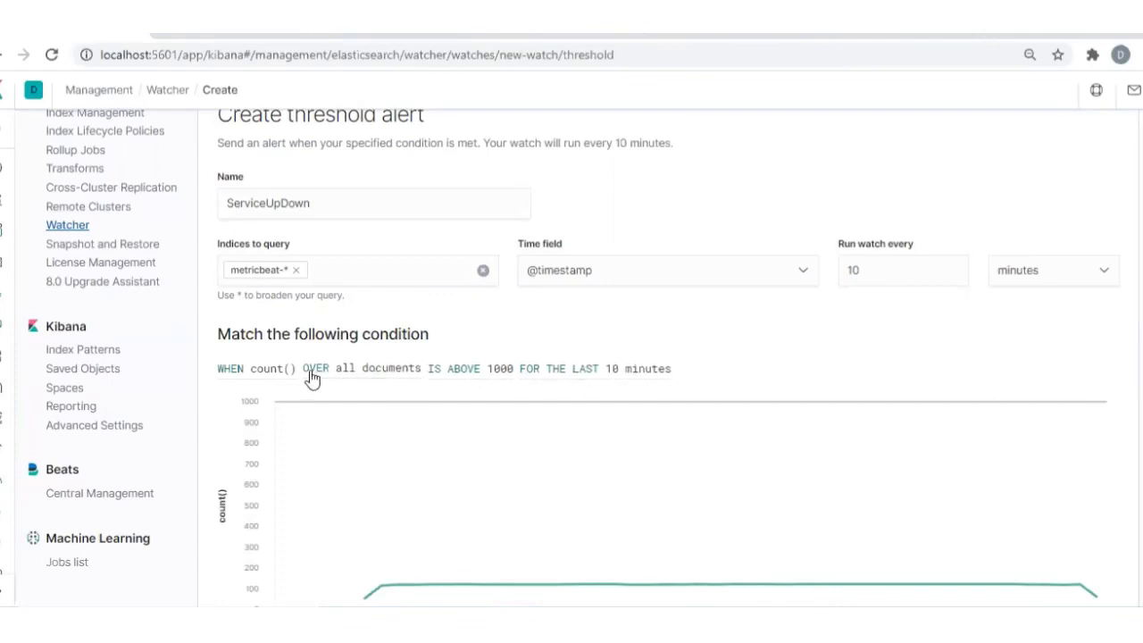
# Choose count() as the aggregation in the condition's WHEN clause
pyautogui.click(280, 377)
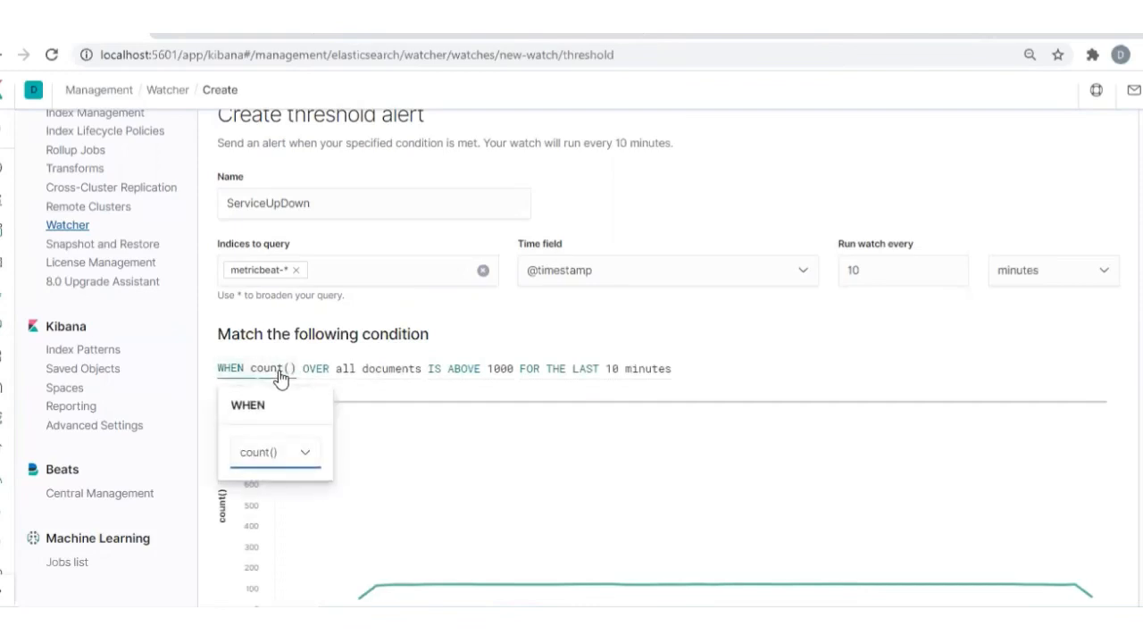
pyautogui.click(302, 456)
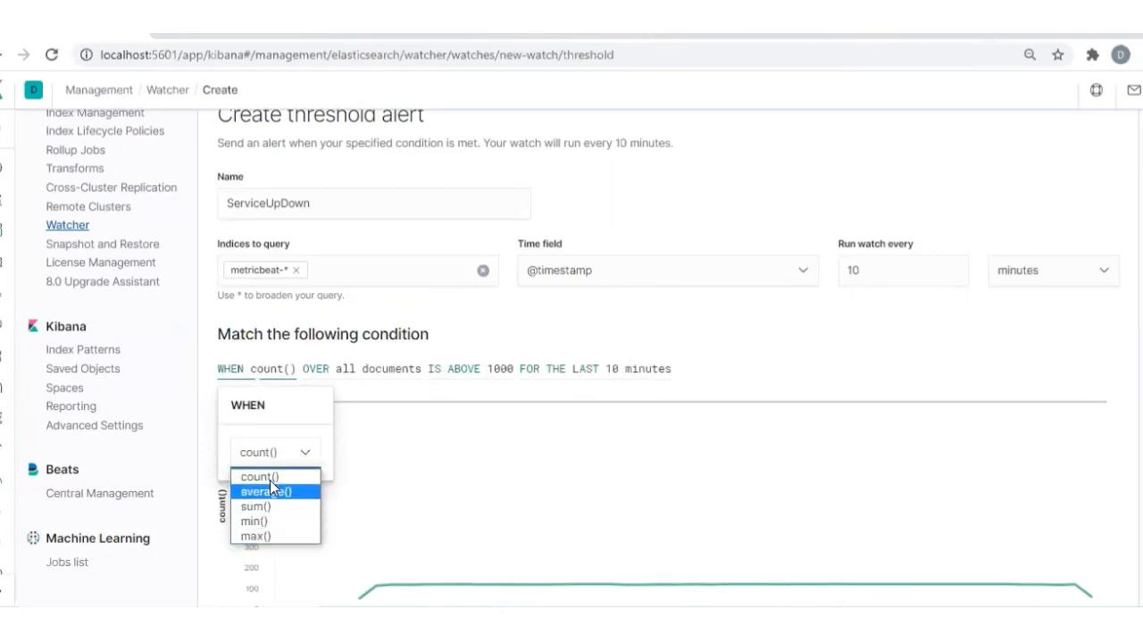
pyautogui.click(266, 478)
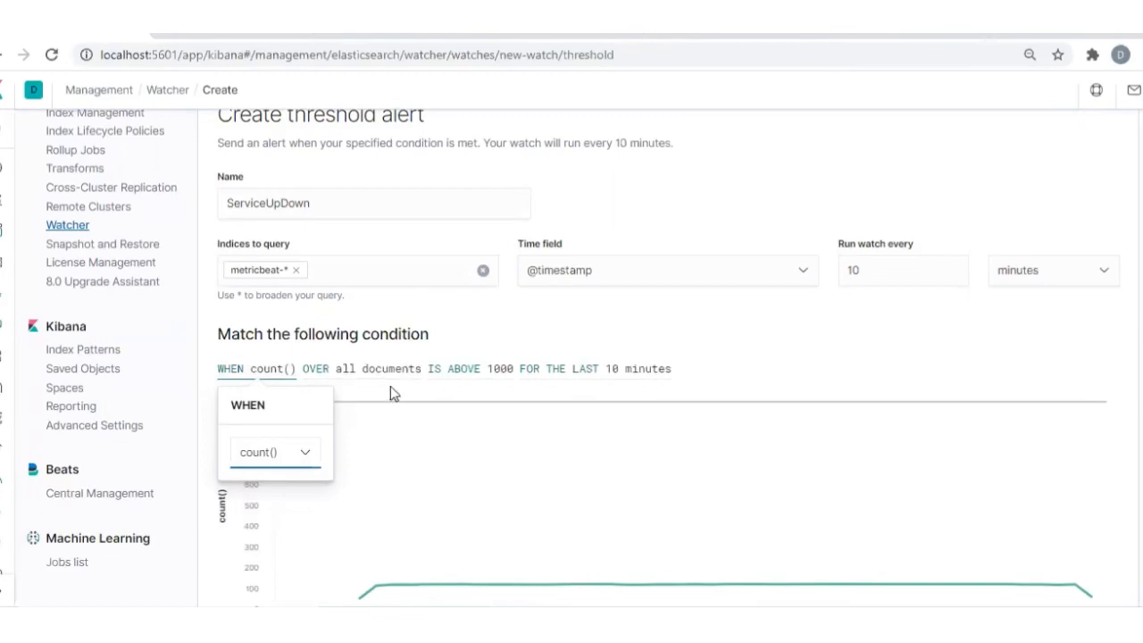
# Set the condition's threshold value to 10 and its comparison to Is below
pyautogui.click(496, 375)
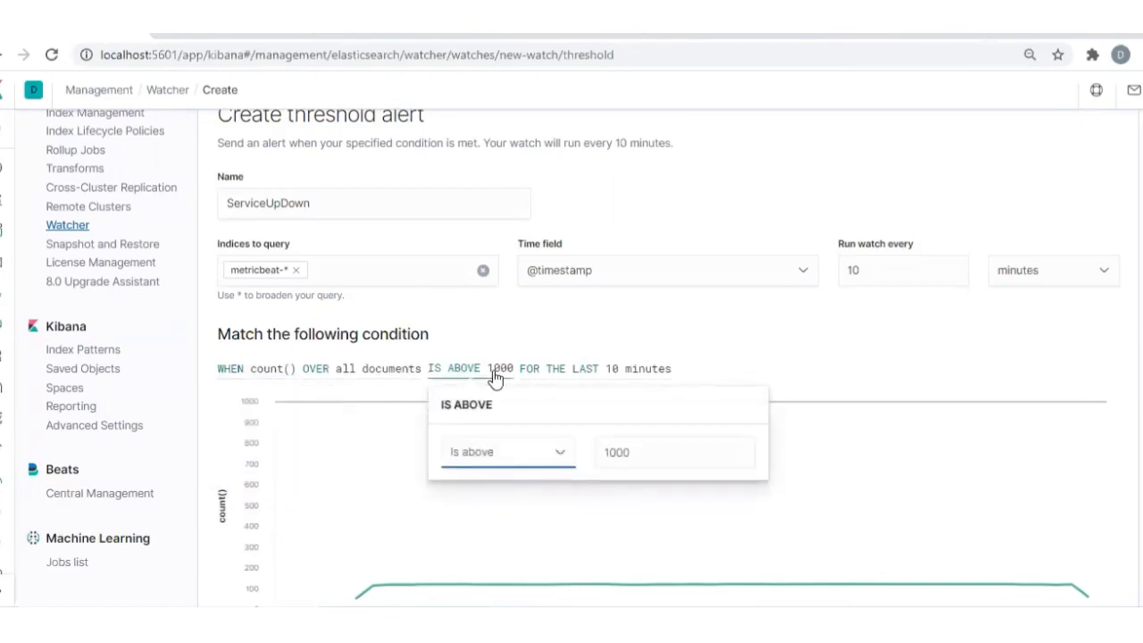
pyautogui.doubleClick(619, 453)
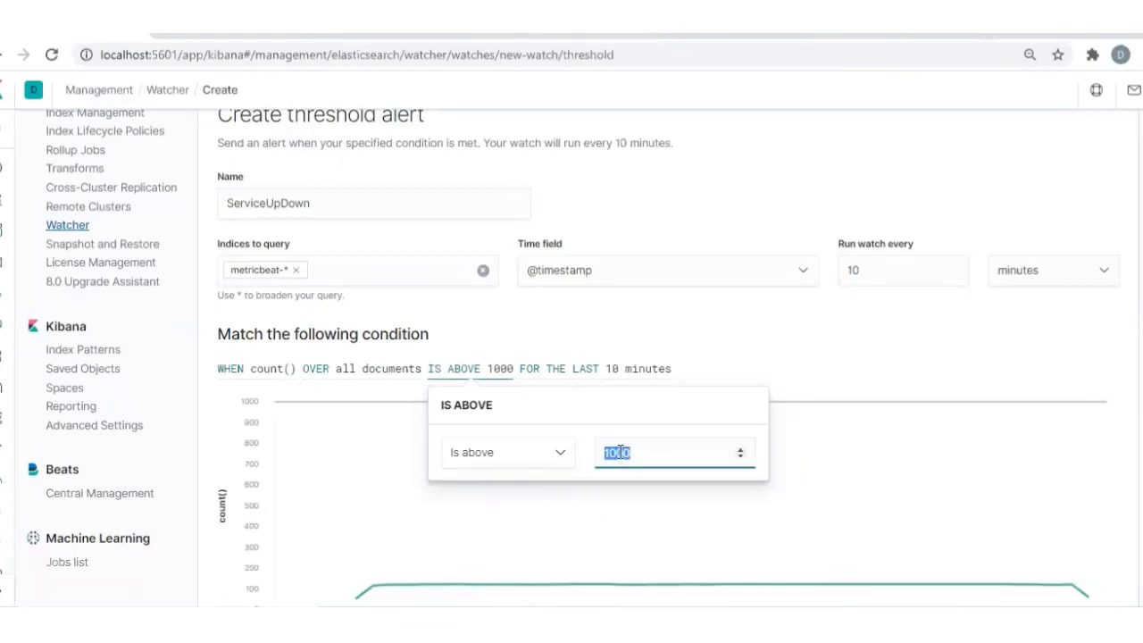
pyautogui.click(619, 453)
pyautogui.press('BackSpace')
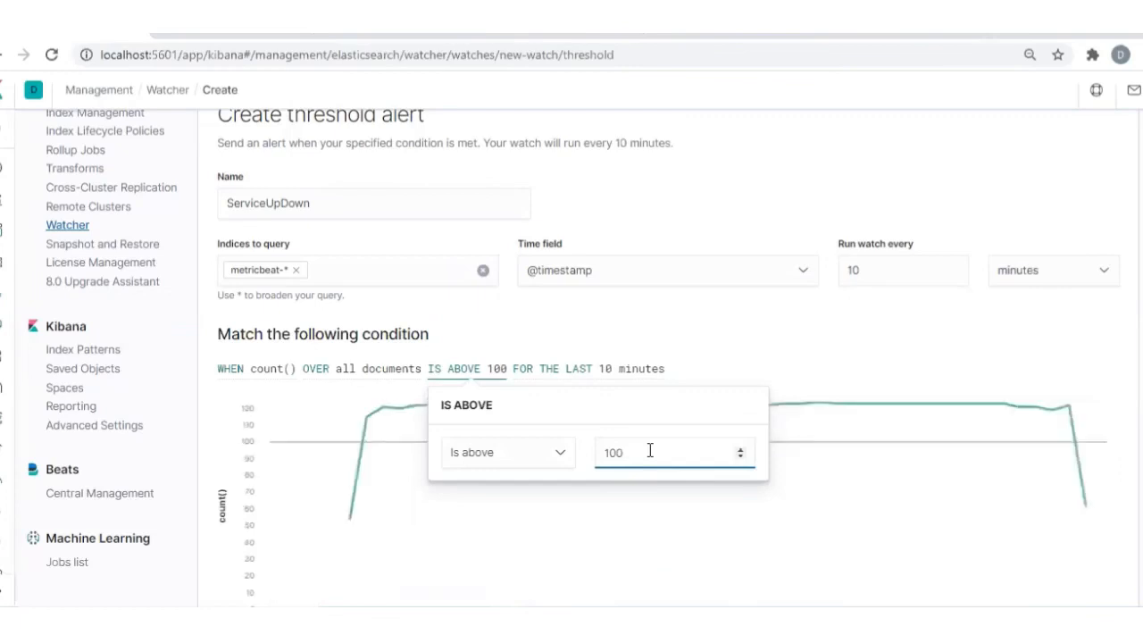
pyautogui.press('BackSpace')
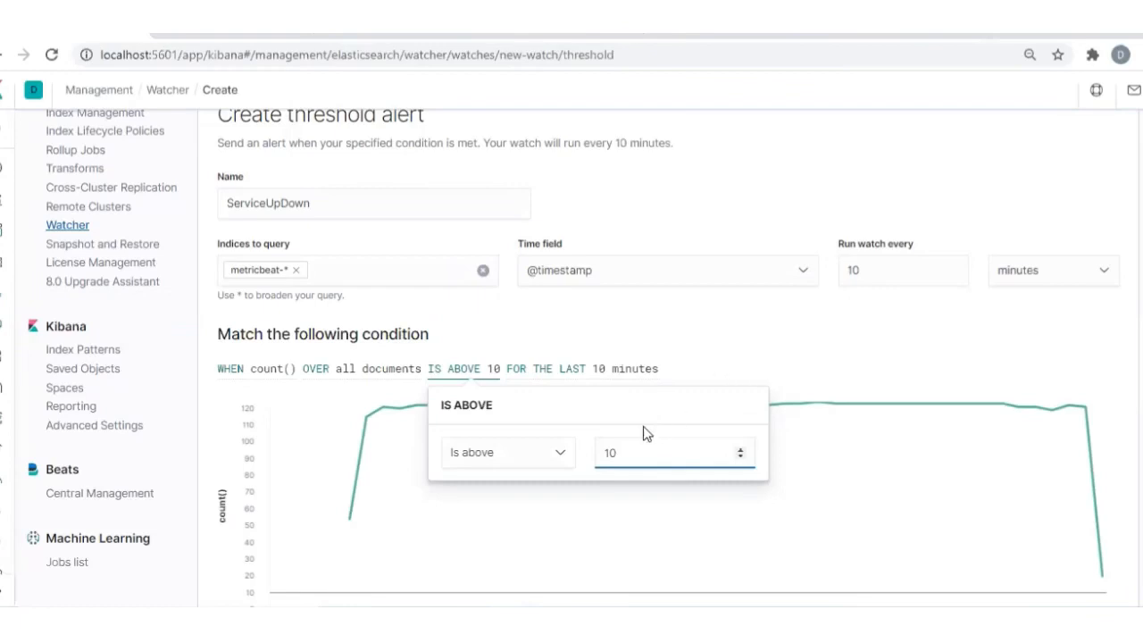
pyautogui.click(553, 461)
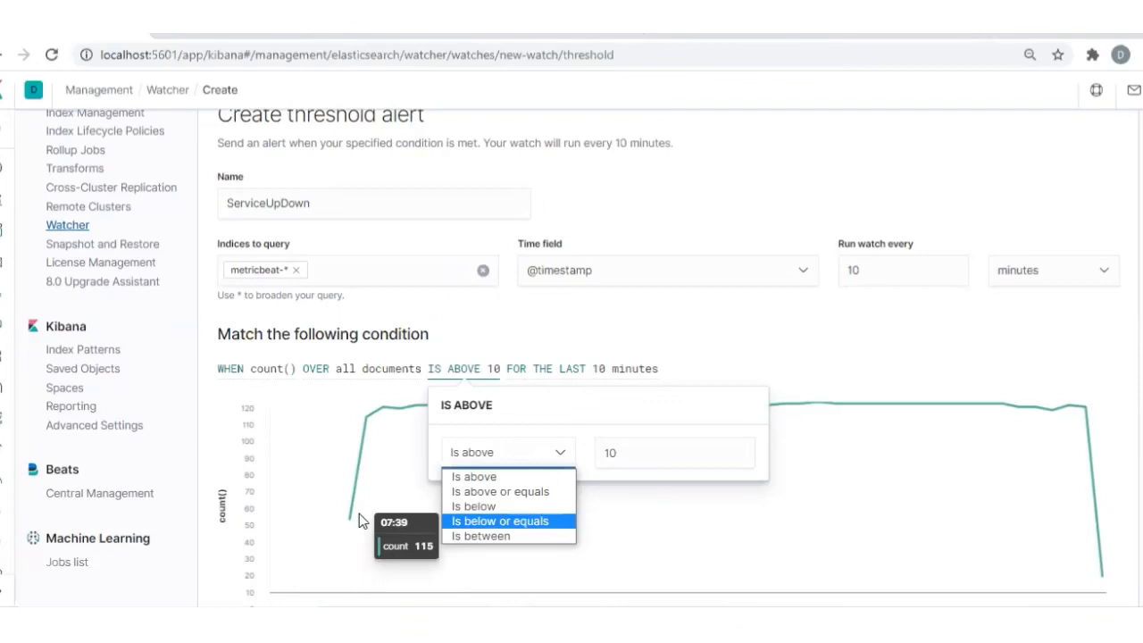
pyautogui.click(480, 506)
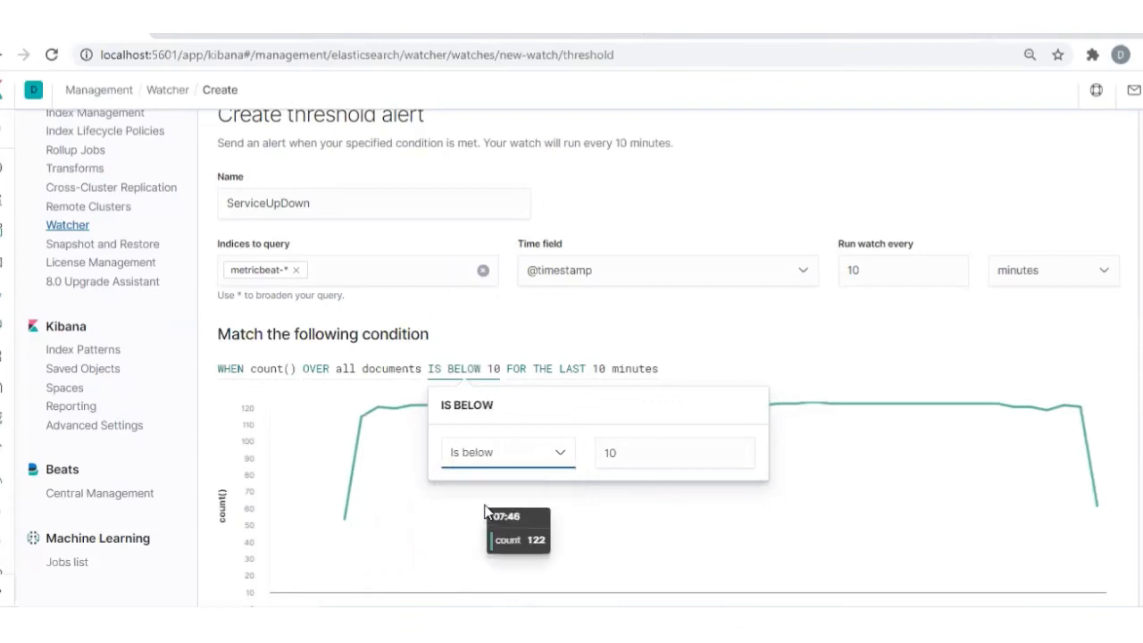
pyautogui.click(656, 458)
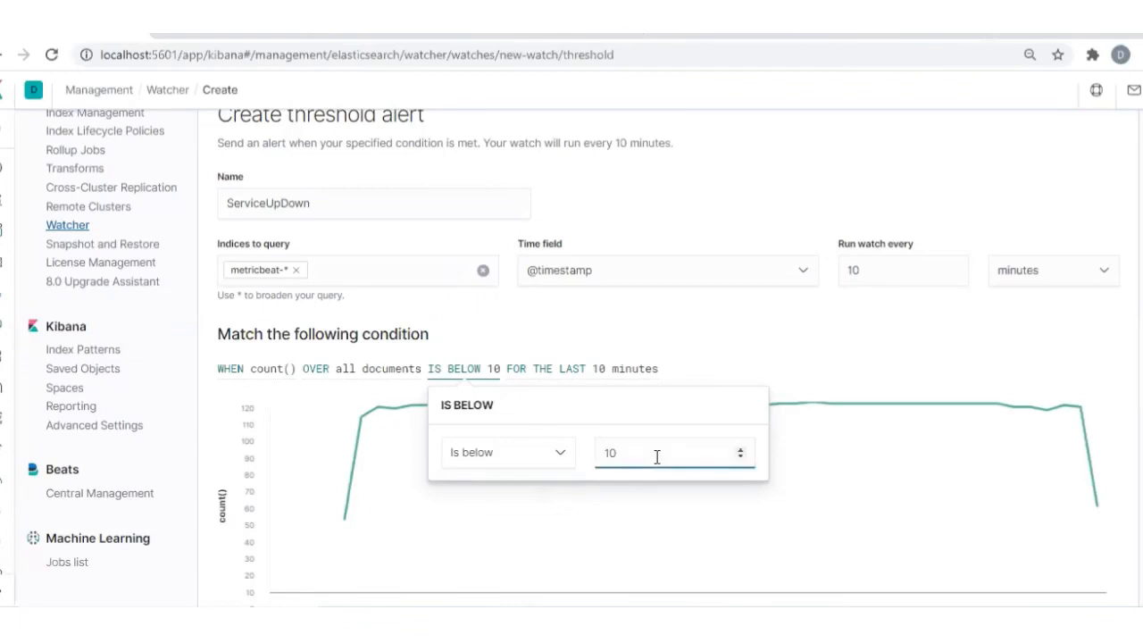
pyautogui.click(778, 362)
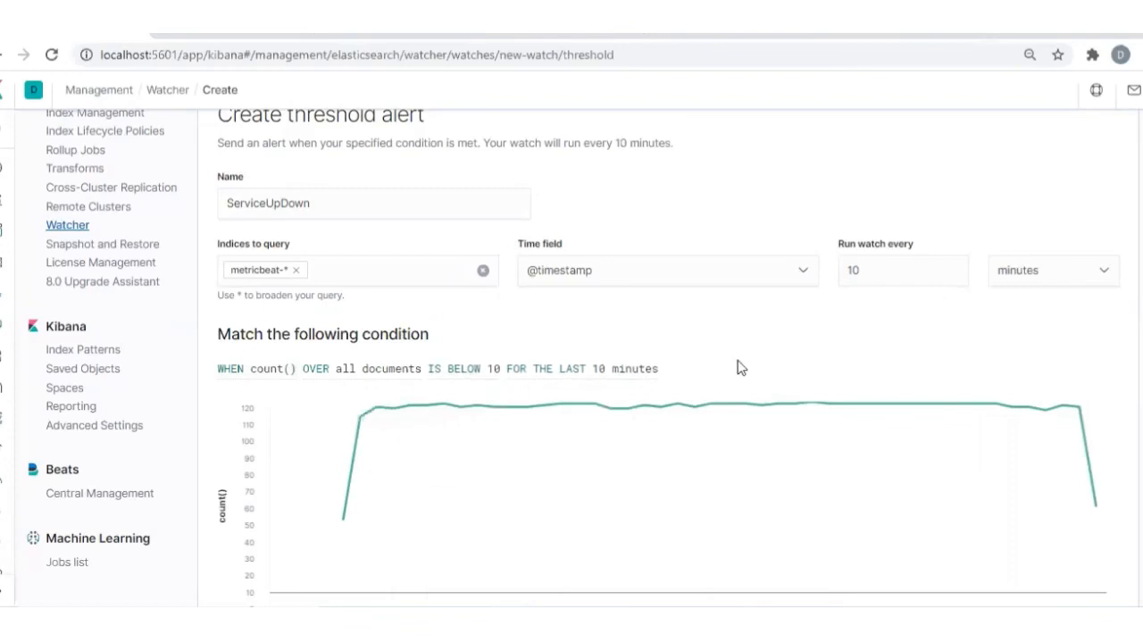
# Add an Index action to the alert that writes to the index servicedown
pyautogui.scroll(-3, 738, 367)
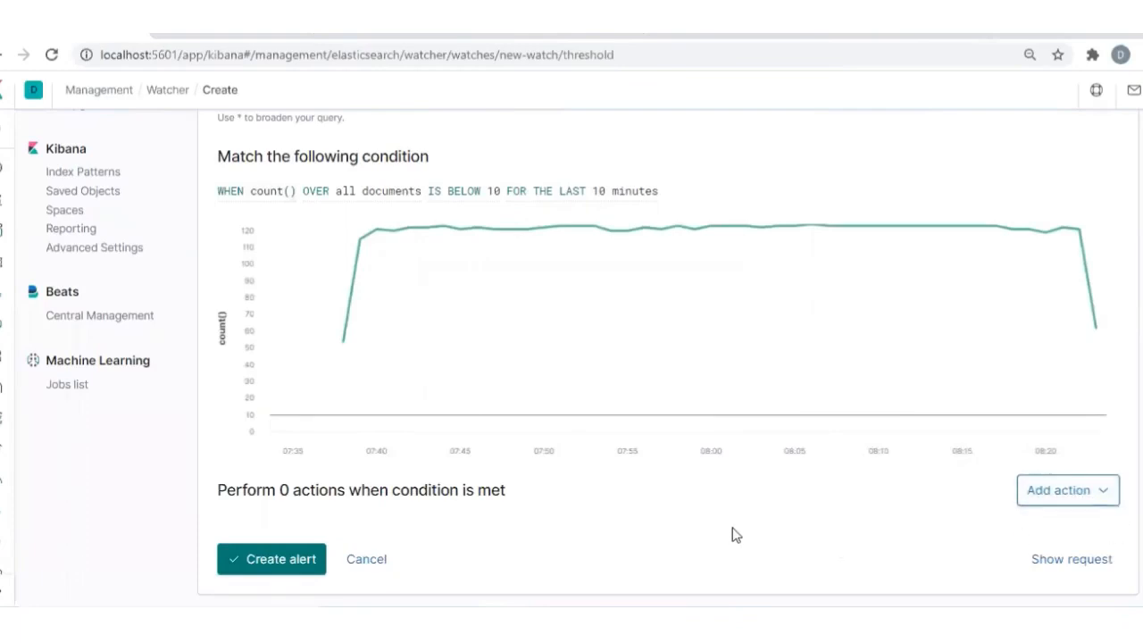
pyautogui.click(1101, 496)
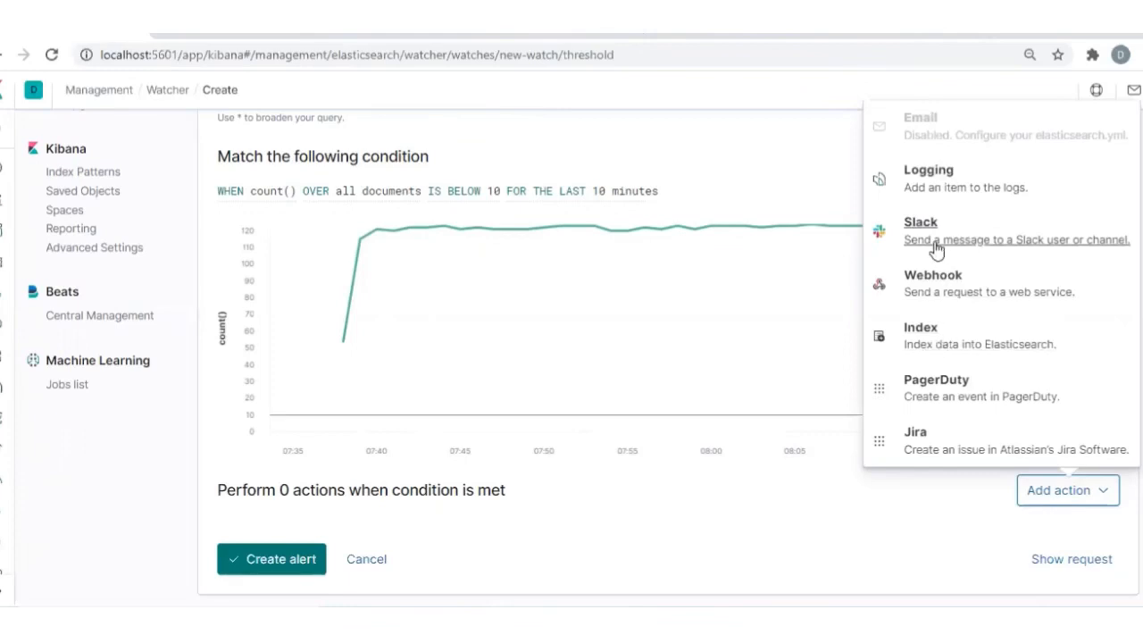
pyautogui.click(935, 340)
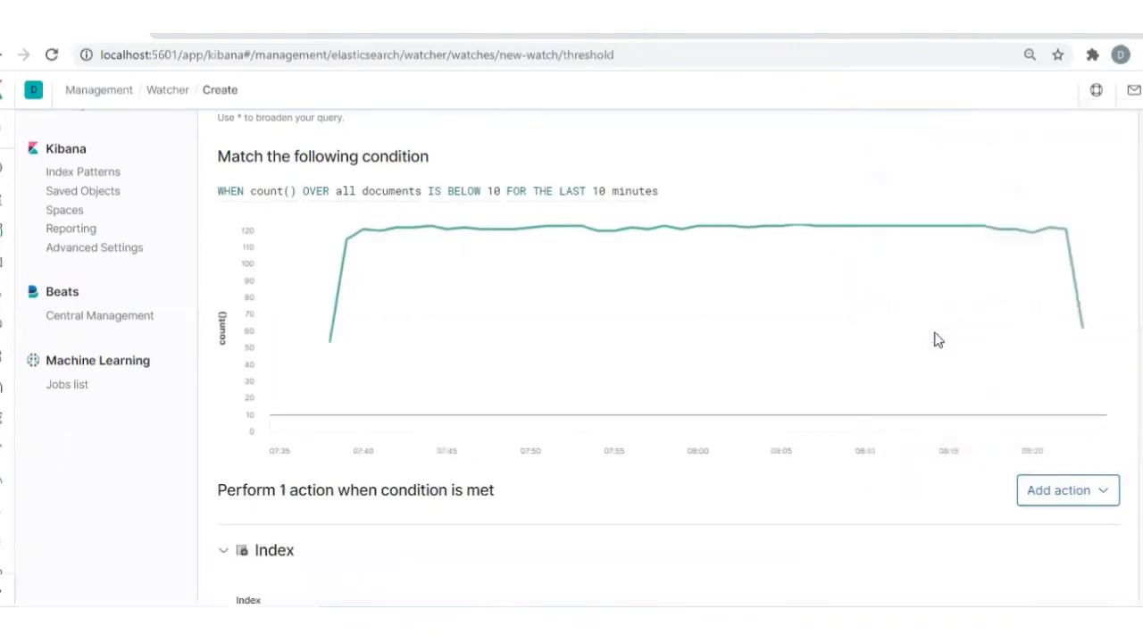
pyautogui.scroll(-2, 612, 503)
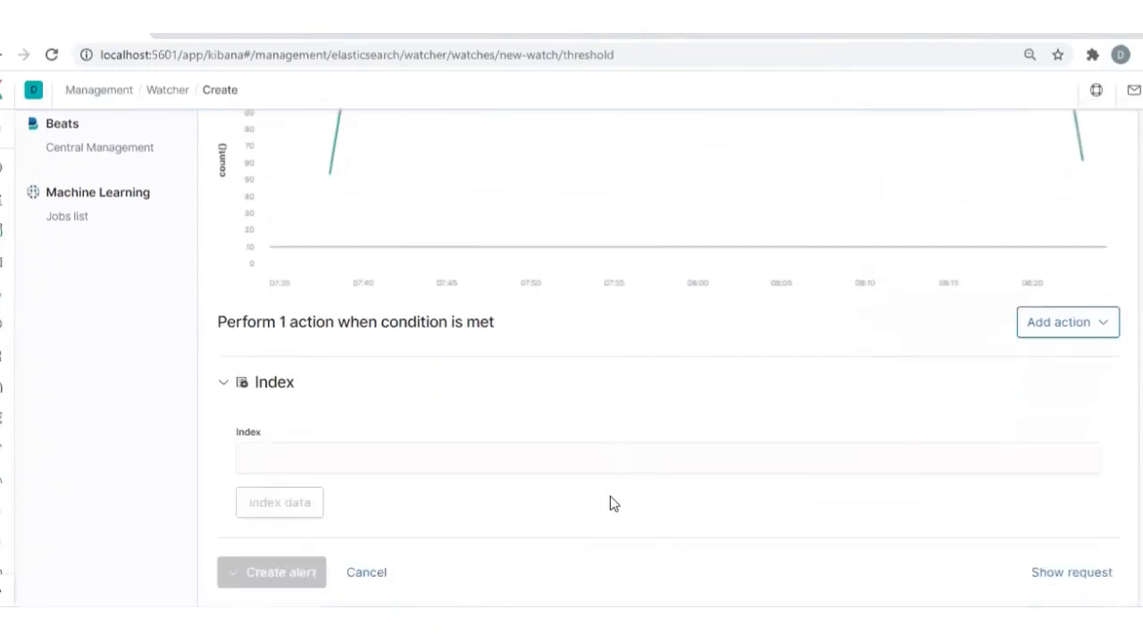
pyautogui.click(362, 444)
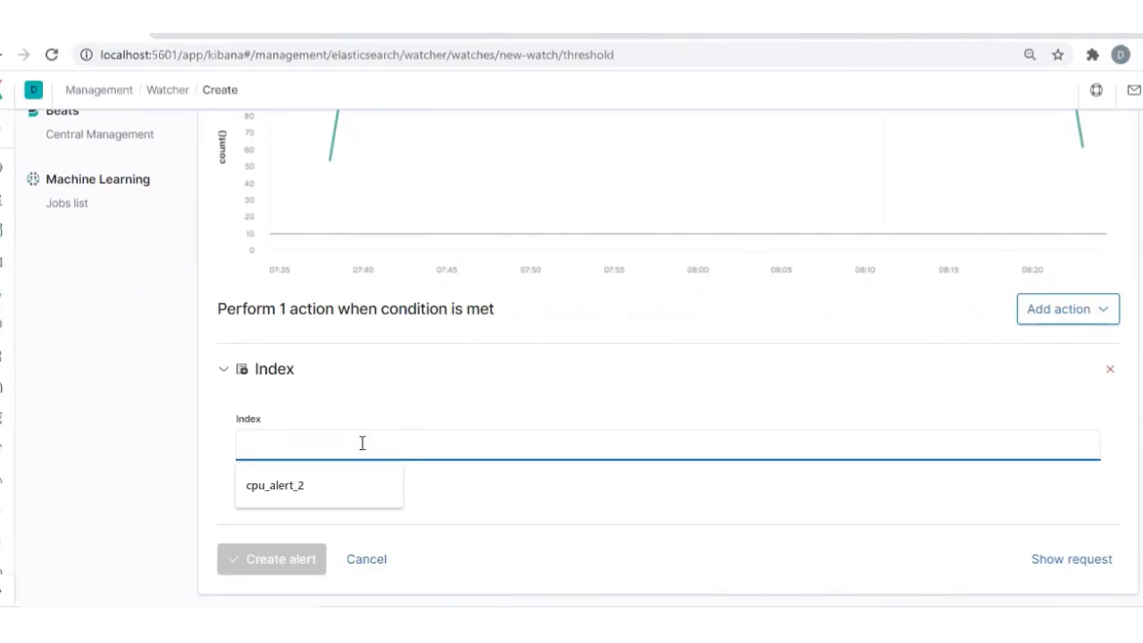
pyautogui.write('service')
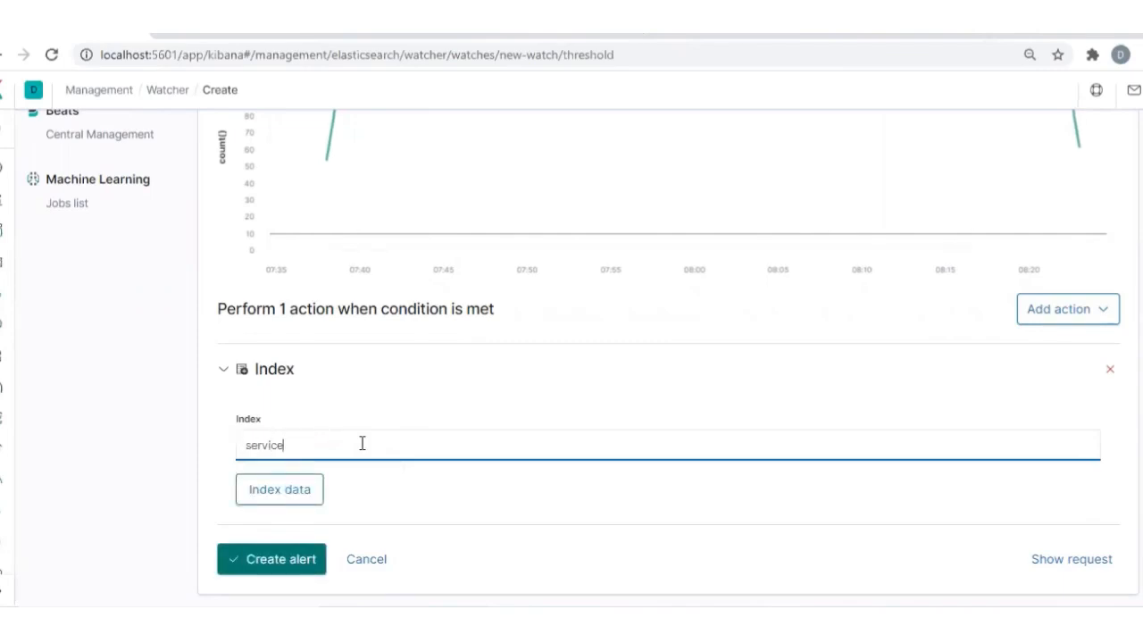
pyautogui.write('down')
pyautogui.click(480, 506)
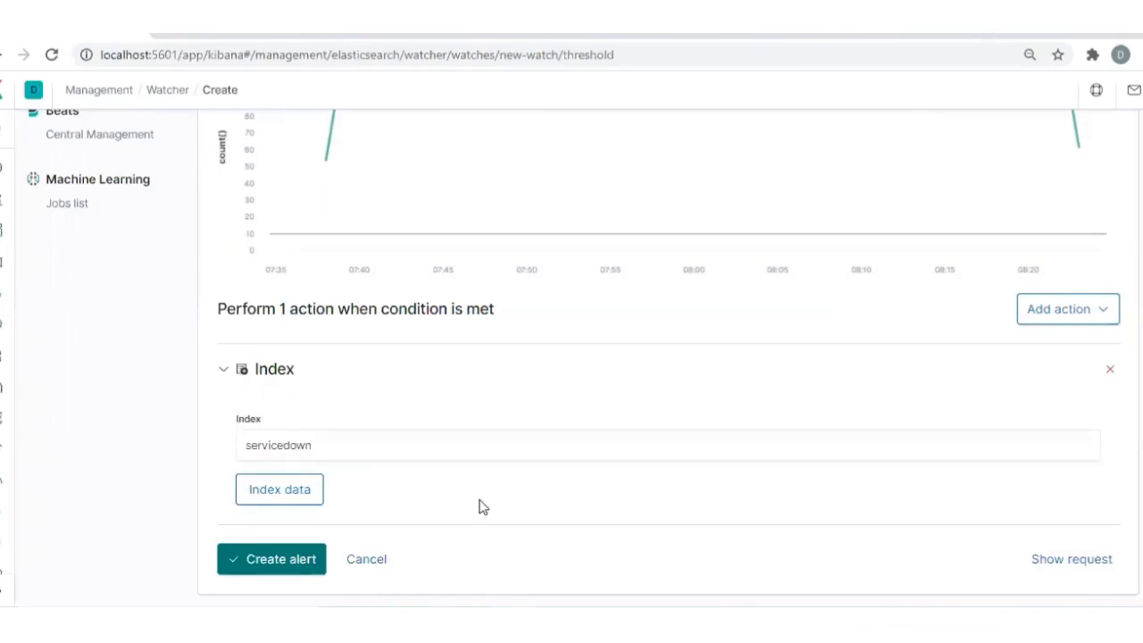
# Copy the Elasticsearch request generated for the watch and paste it into the document new 6 in Notepad++
pyautogui.scroll(5, 700, 437)
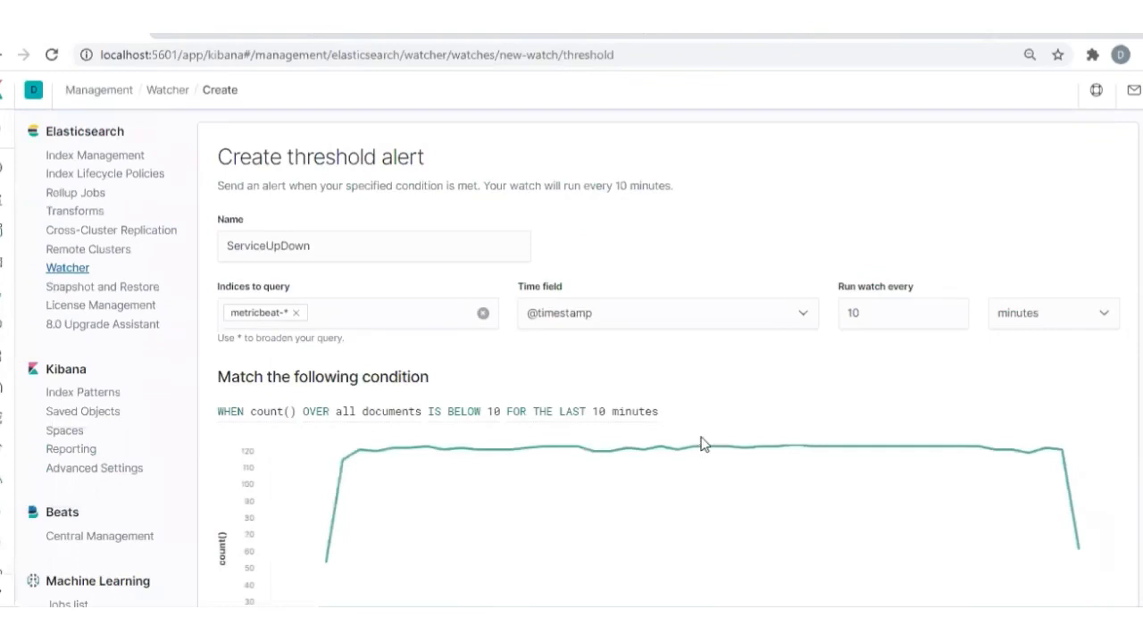
pyautogui.scroll(-5, 701, 444)
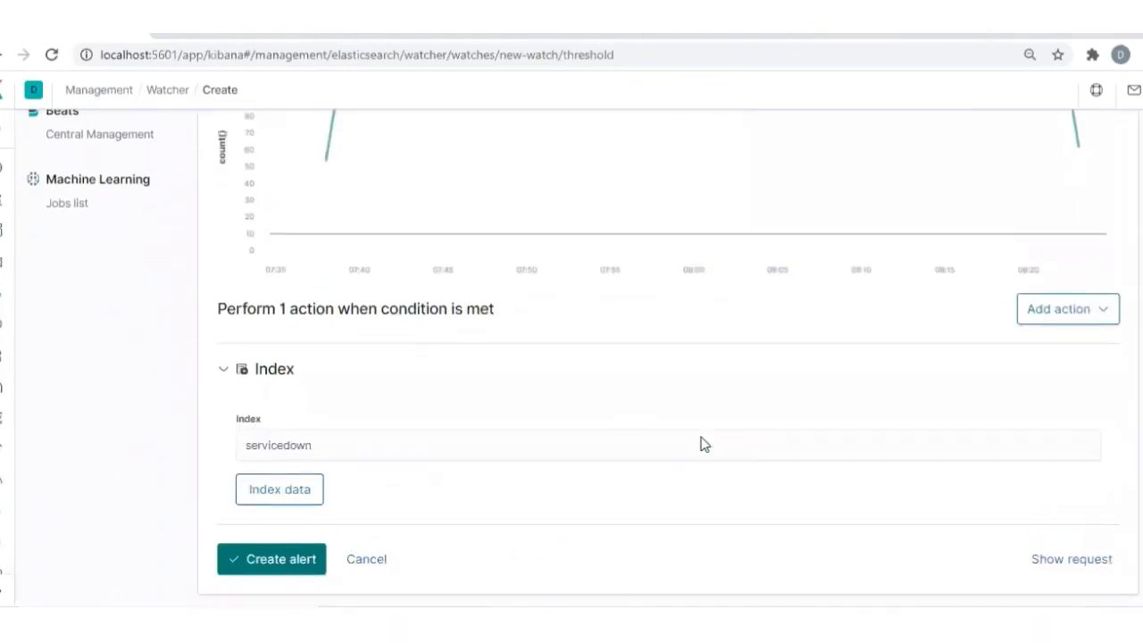
pyautogui.click(1055, 561)
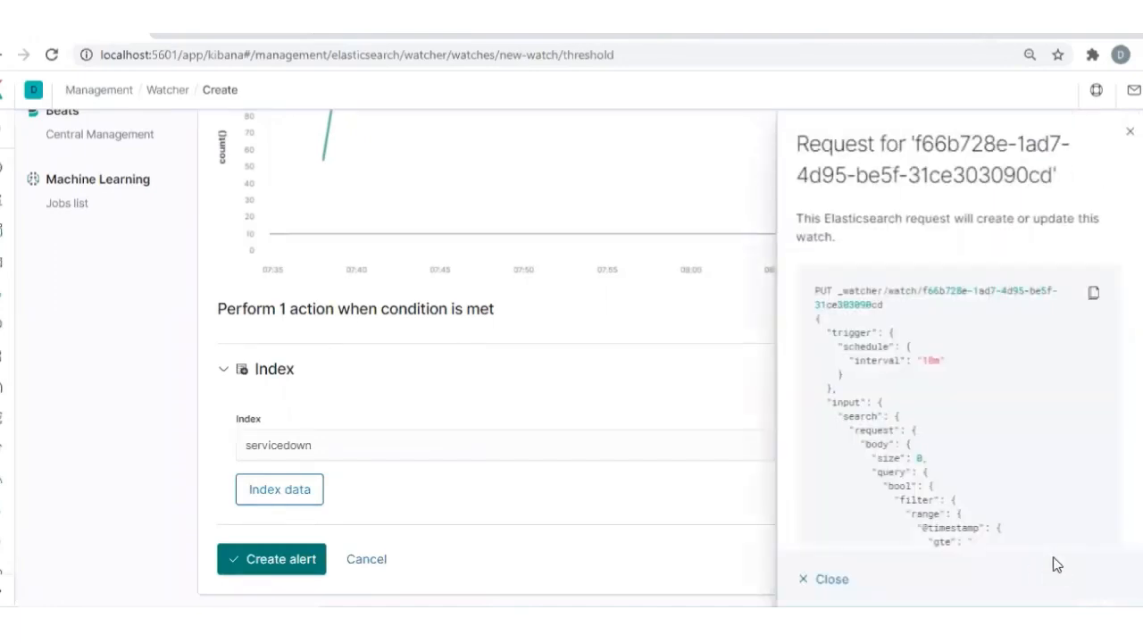
pyautogui.click(1093, 296)
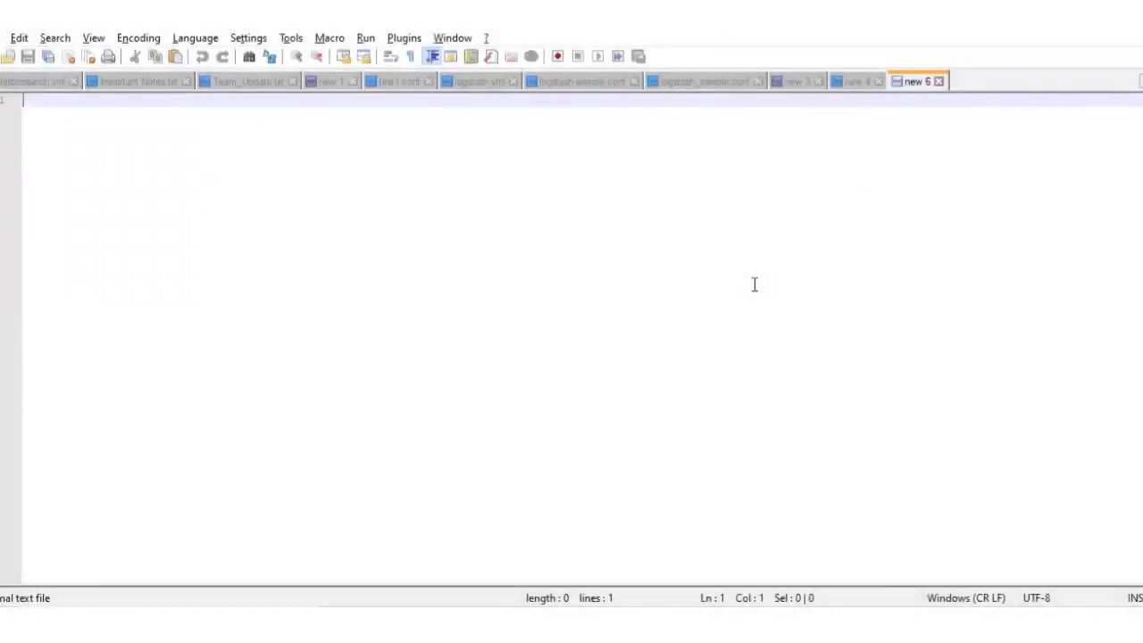
pyautogui.hotkey('ctrl', 'v')
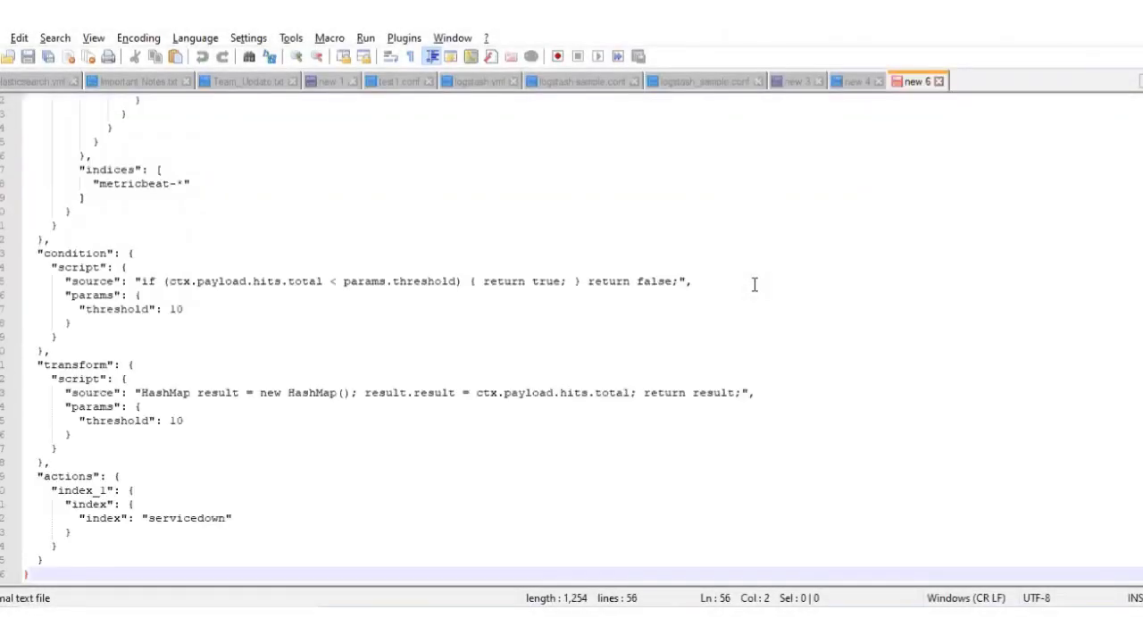
pyautogui.scroll(7, 596, 264)
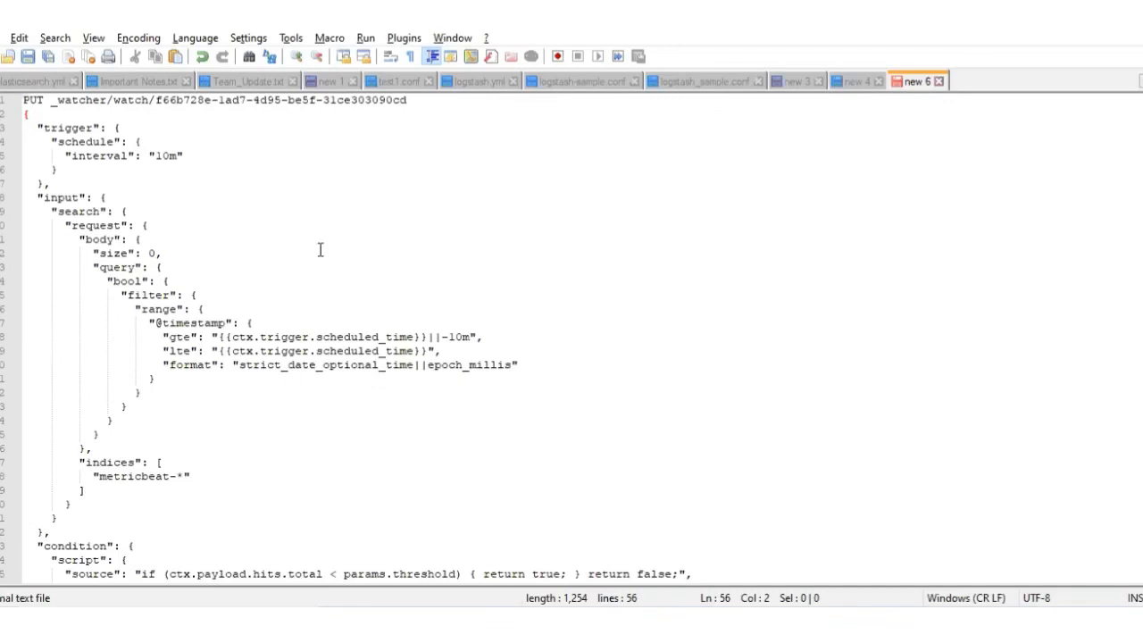
pyautogui.scroll(-7, 283, 248)
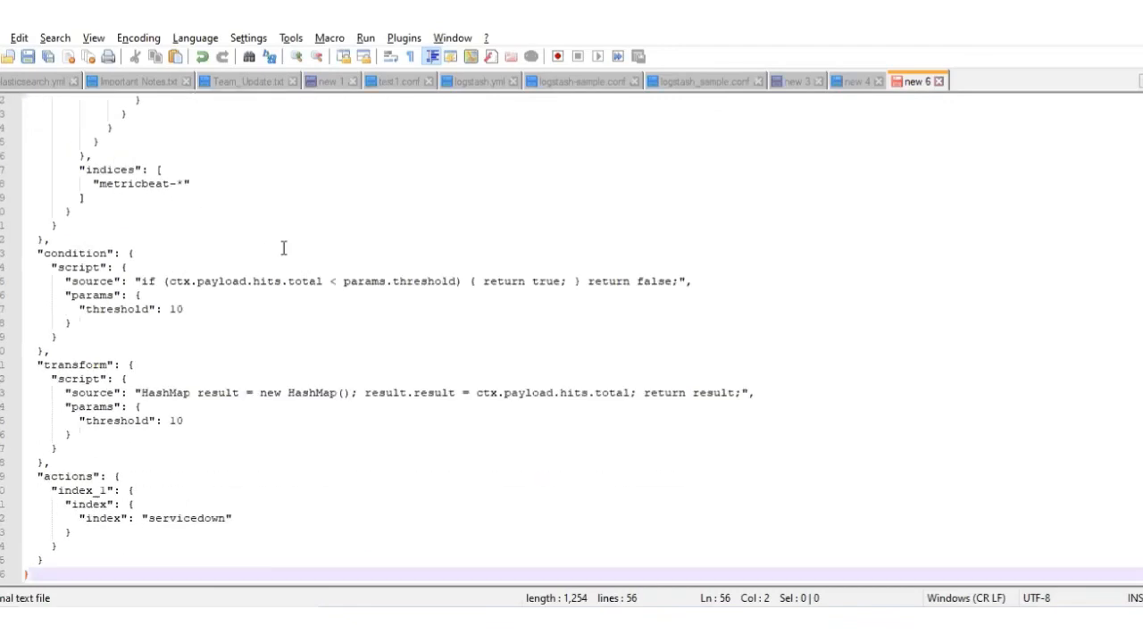